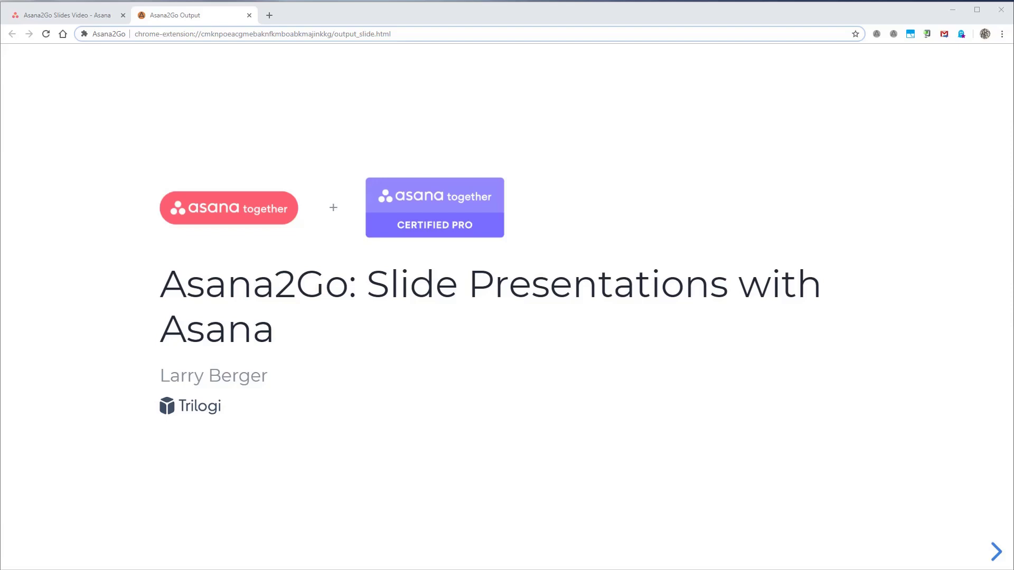
# Generate an Asana2Go slide presentation from the 41 selected Asana tasks using View + Copy
pyautogui.click(72, 16)
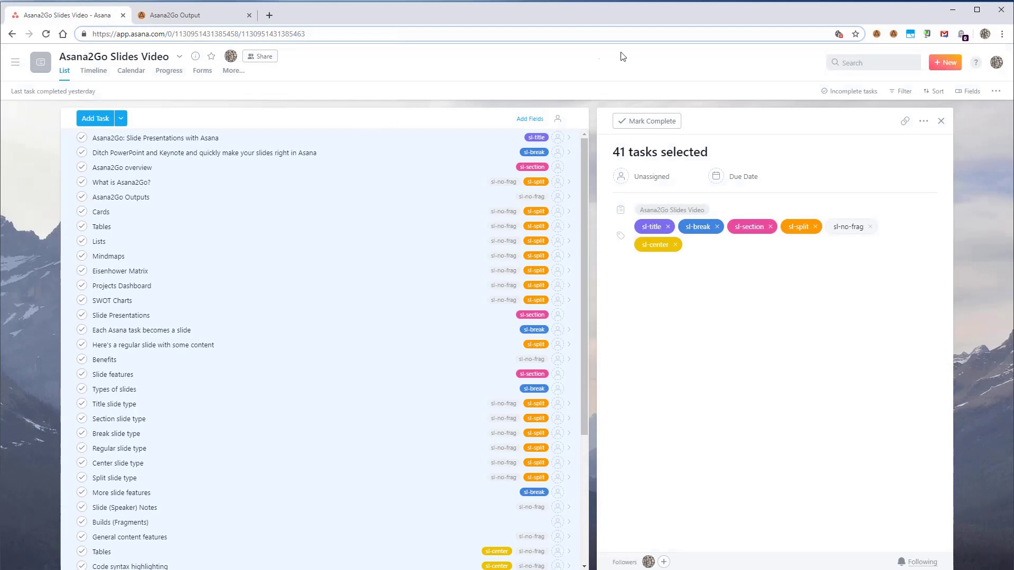
pyautogui.click(877, 35)
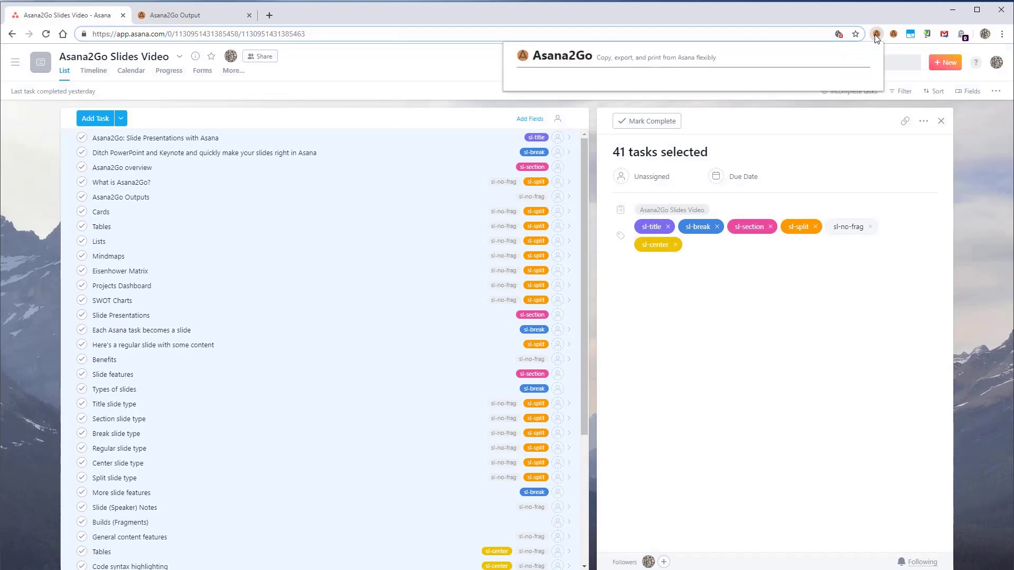
pyautogui.click(568, 168)
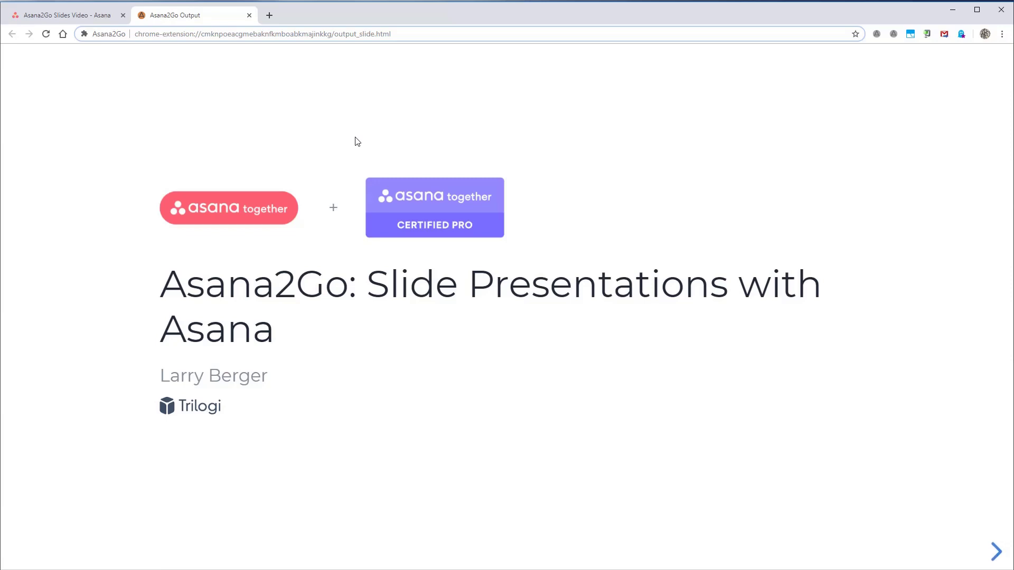
# Advance through the overview to 'What is Asana2Go?', reveal each bullet, then reach 'Asana2Go Outputs'
pyautogui.press('Right')
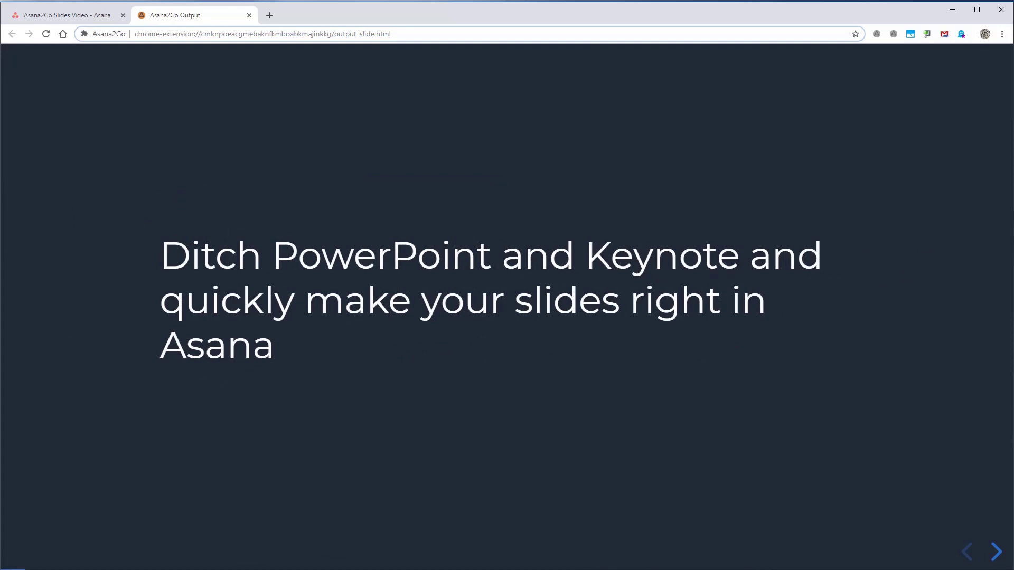
pyautogui.press('Right')
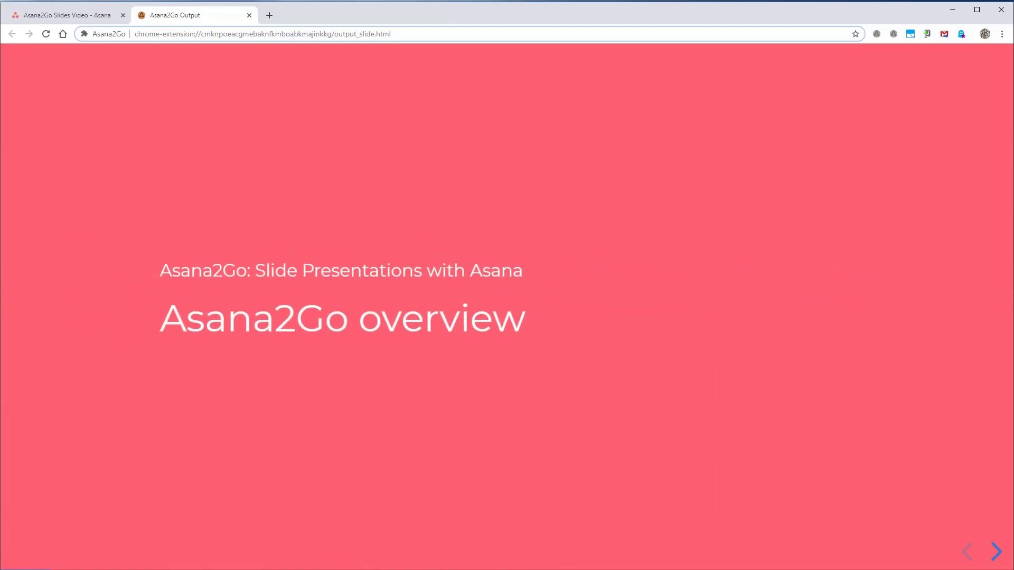
pyautogui.press('Right')
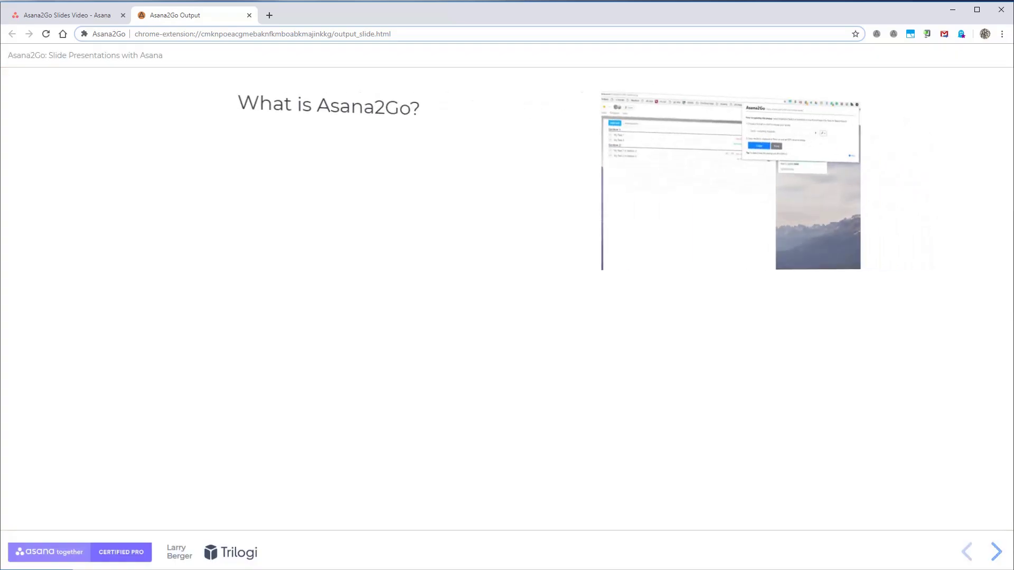
pyautogui.press('Right')
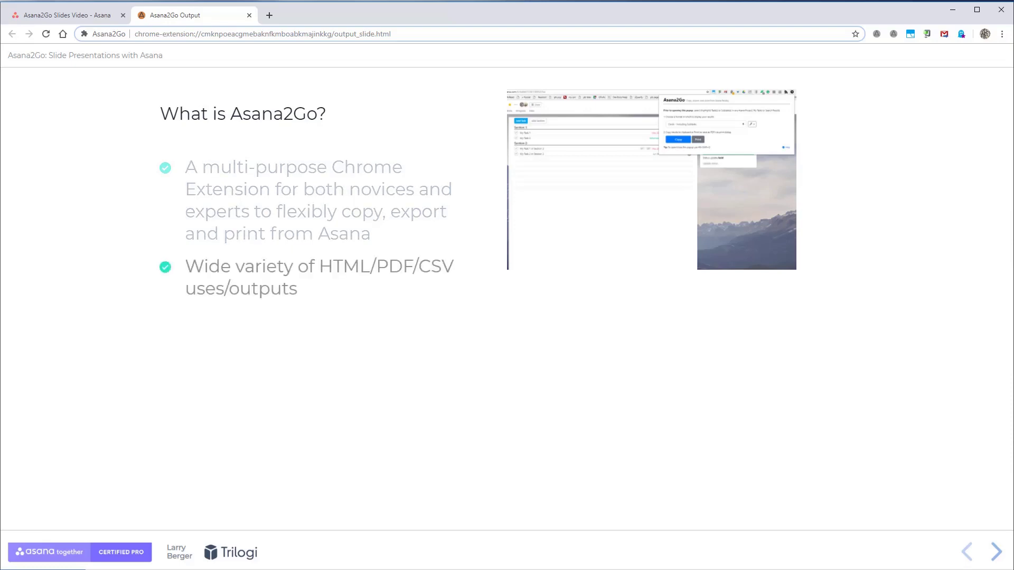
pyautogui.press('Right')
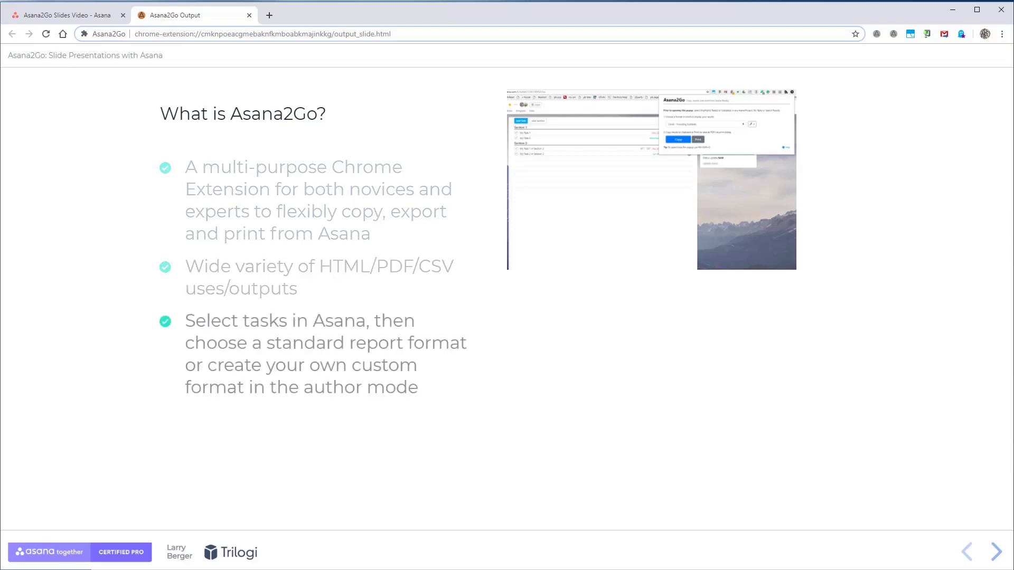
pyautogui.press('Right')
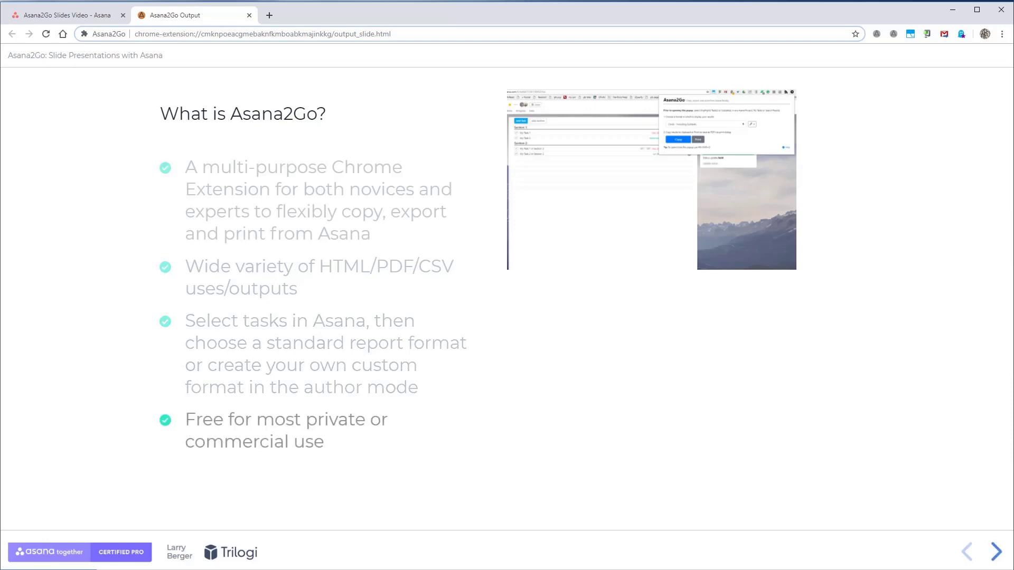
pyautogui.press('Right')
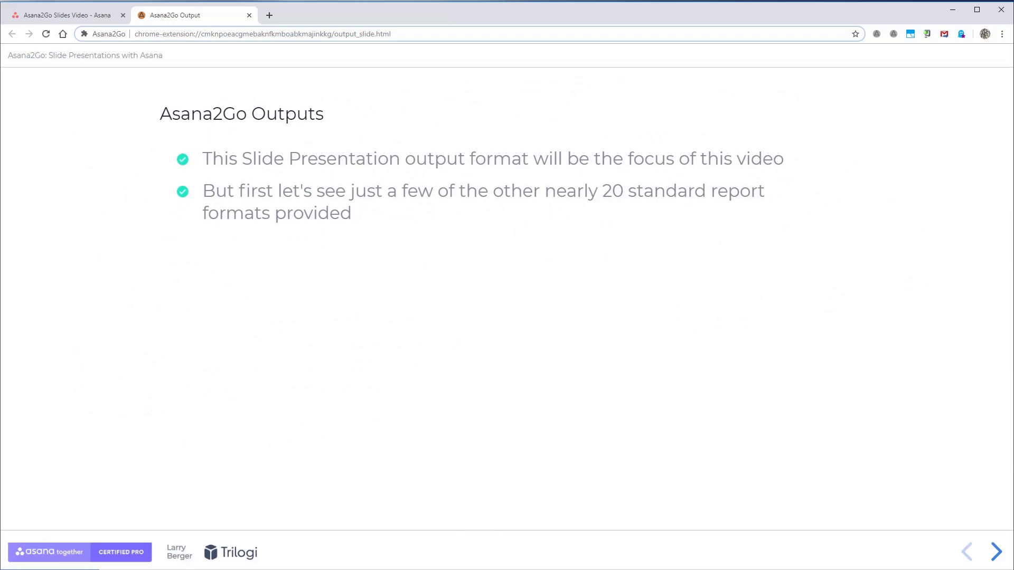
# Page through the Cards, Tables and Lists slides to the Mindmaps slide
pyautogui.press('Right')
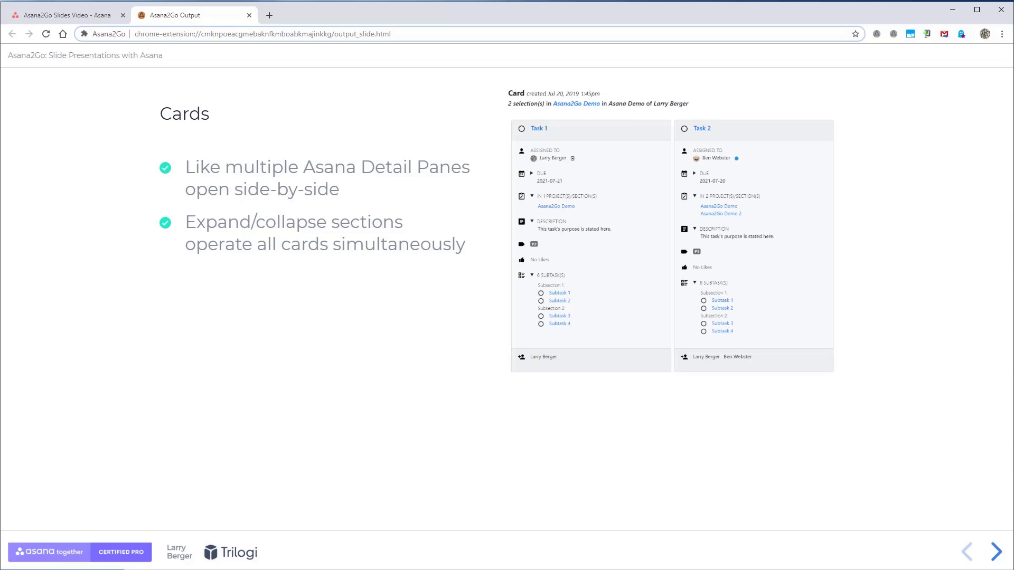
pyautogui.press('Right')
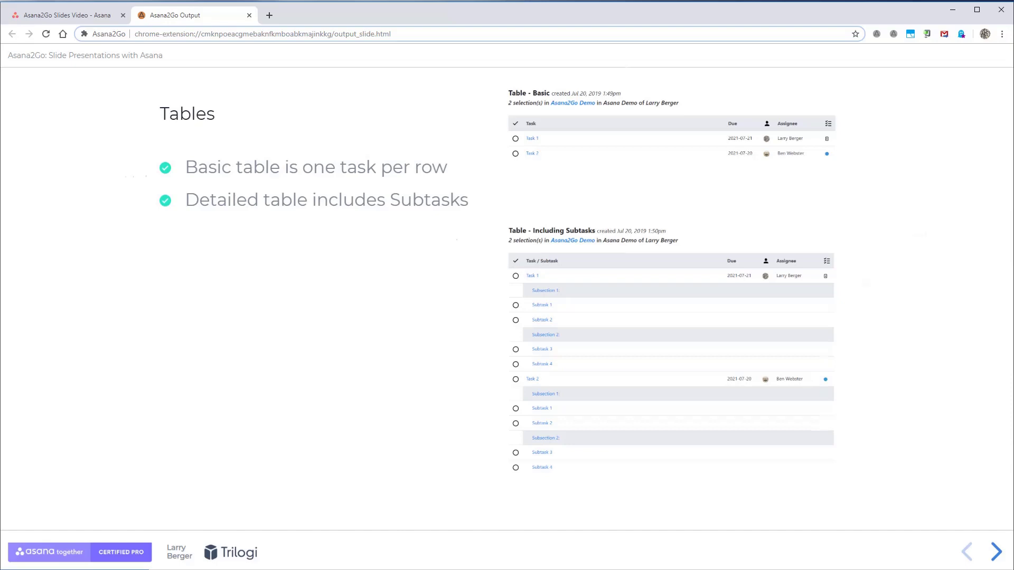
pyautogui.press('Right')
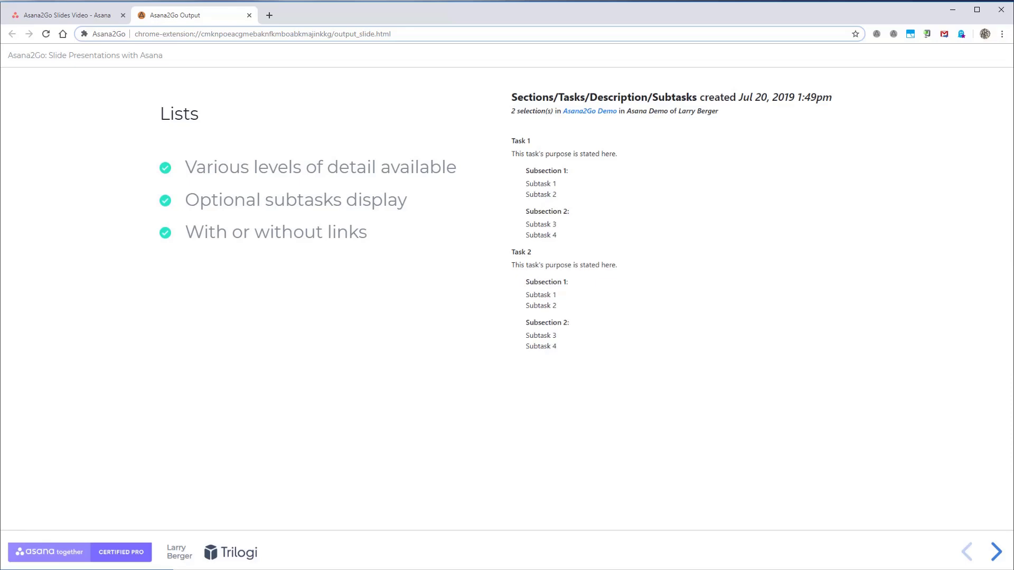
pyautogui.press('Right')
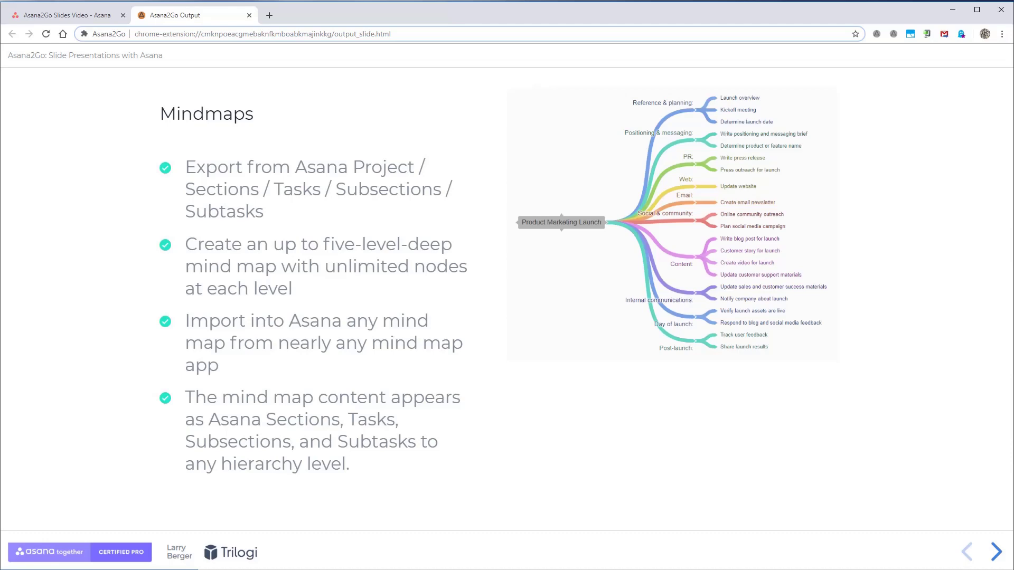
# Advance through Eisenhower Matrix, Projects Dashboard and SWOT Charts to the Slide Presentations section slide
pyautogui.press('Right')
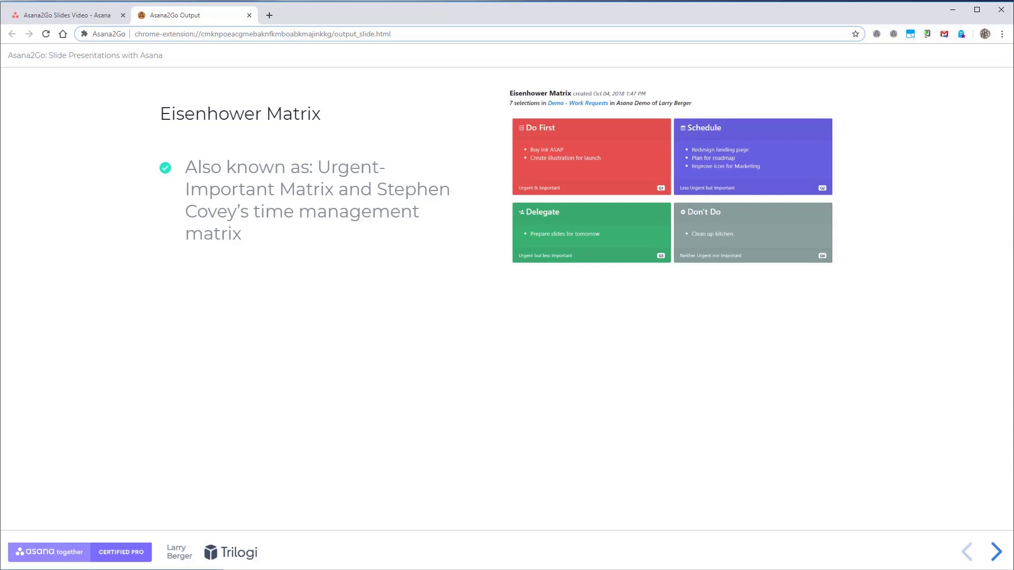
pyautogui.press('Right')
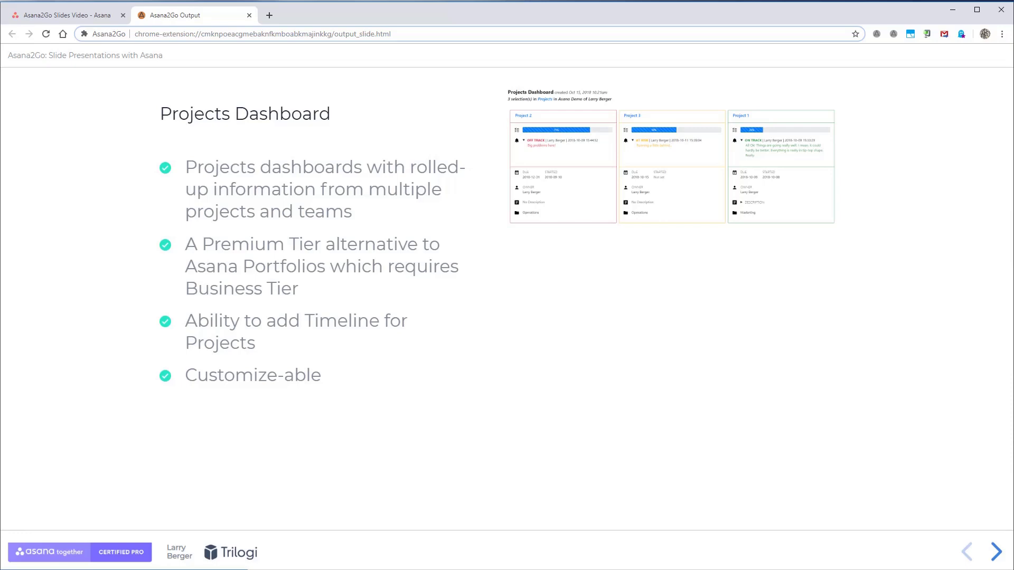
pyautogui.press('Right')
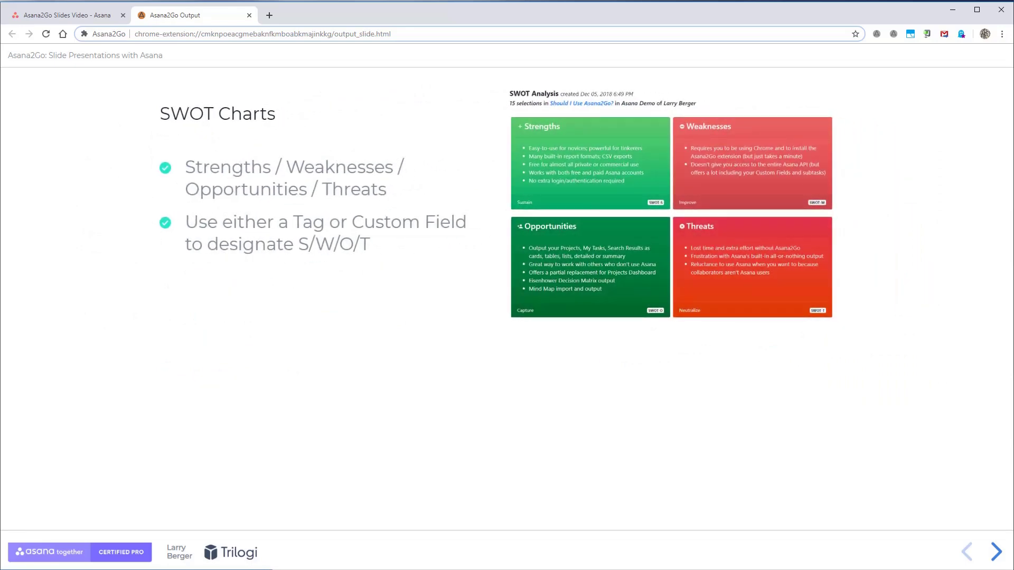
pyautogui.press('Right')
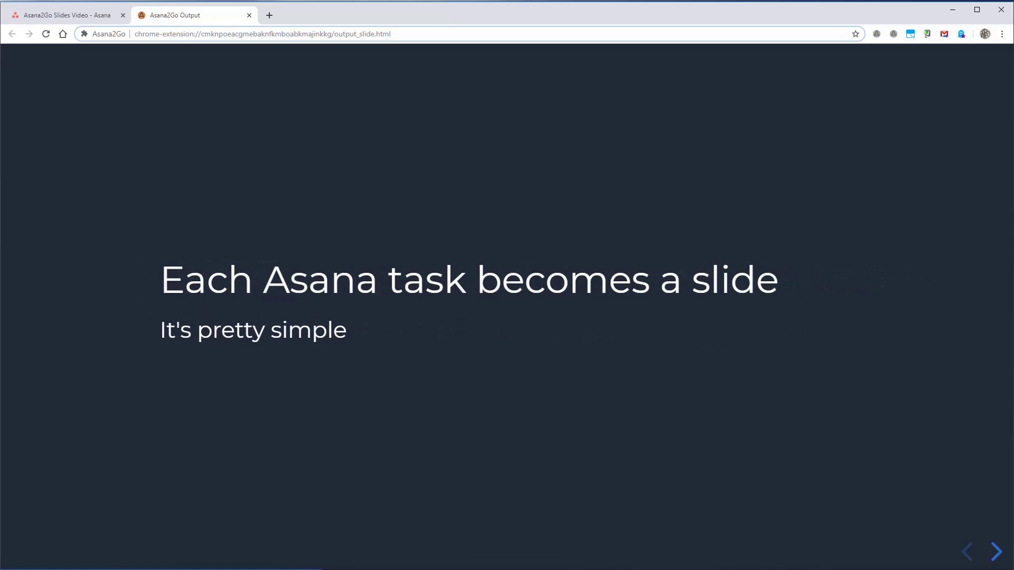
# Show the regular content example slide, reveal its three subtask bullets, then go to Benefits
pyautogui.press('Right')
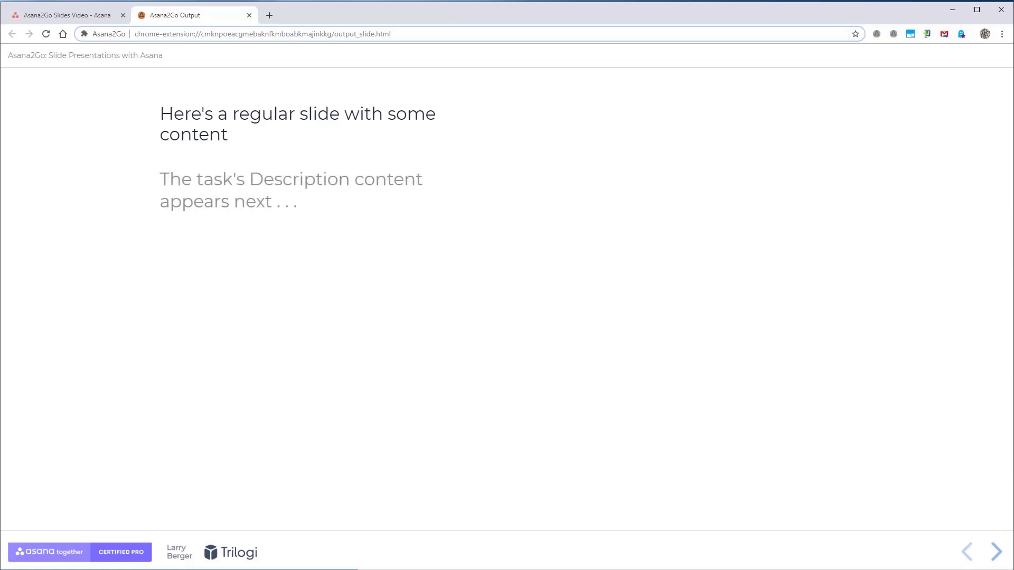
pyautogui.press('Right')
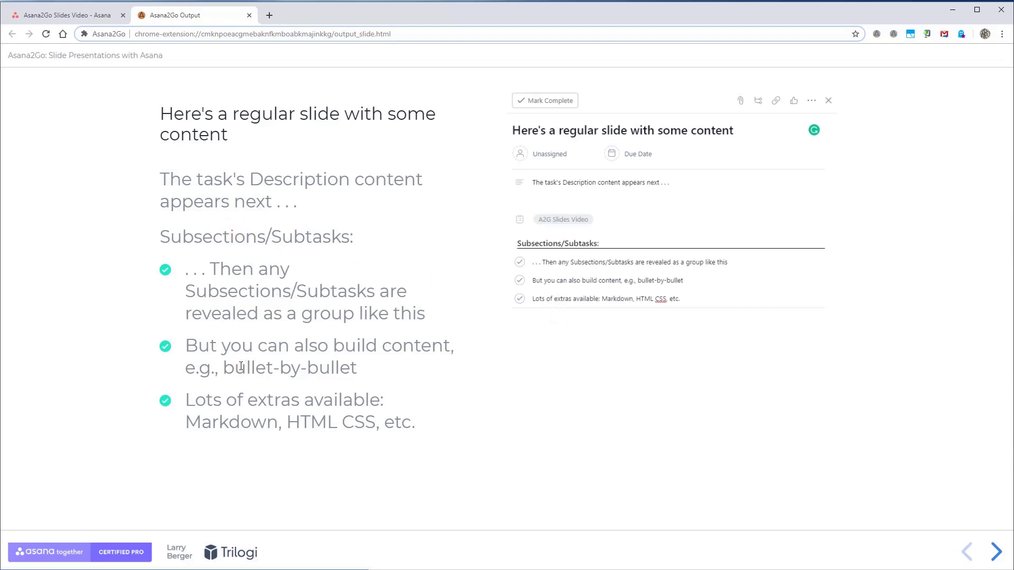
pyautogui.press('Right')
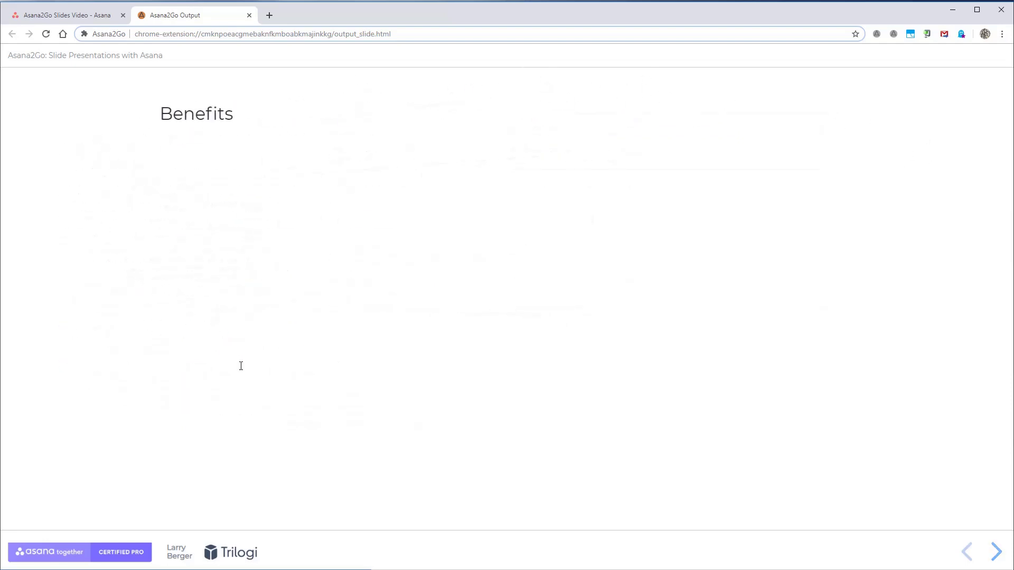
# Build all six Benefits bullets one at a time, then advance to 'Slide features'
pyautogui.press('Right')
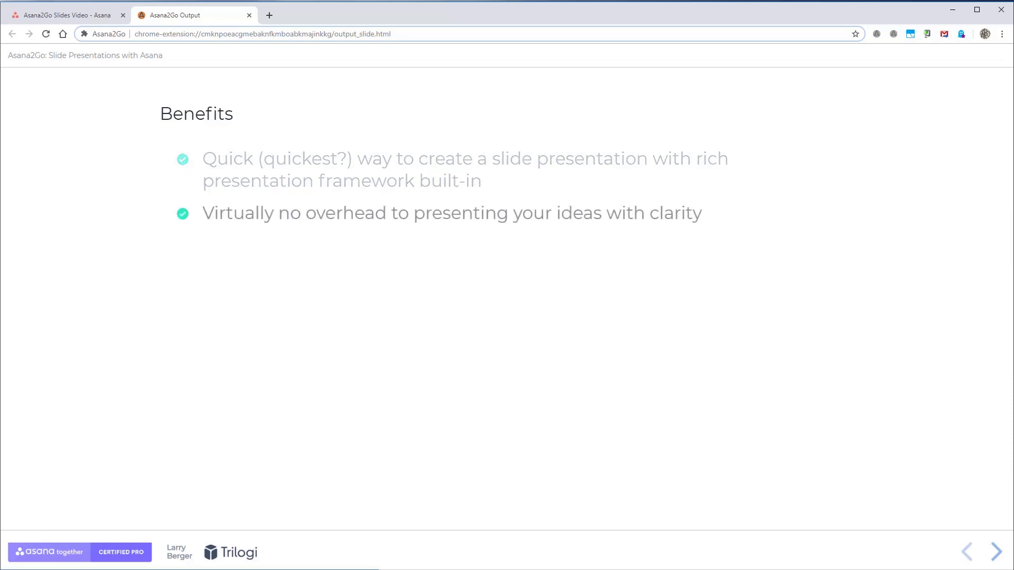
pyautogui.press('Right')
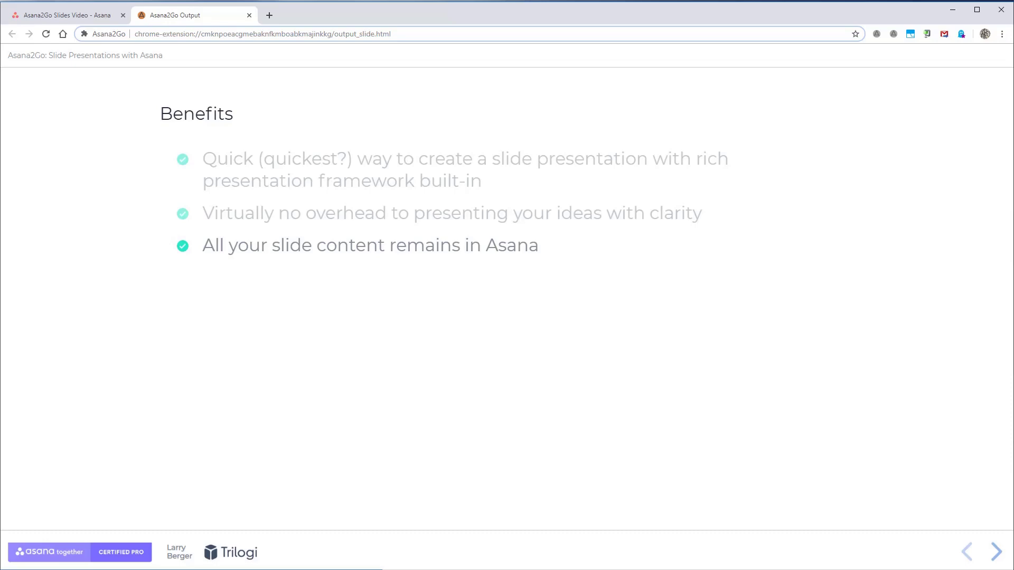
pyautogui.press('Right')
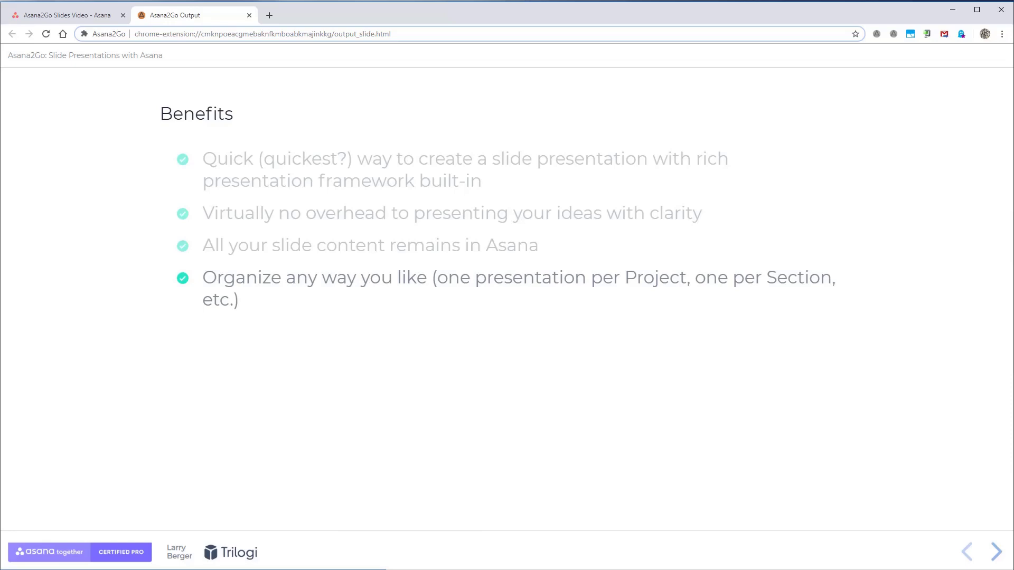
pyautogui.press('Right')
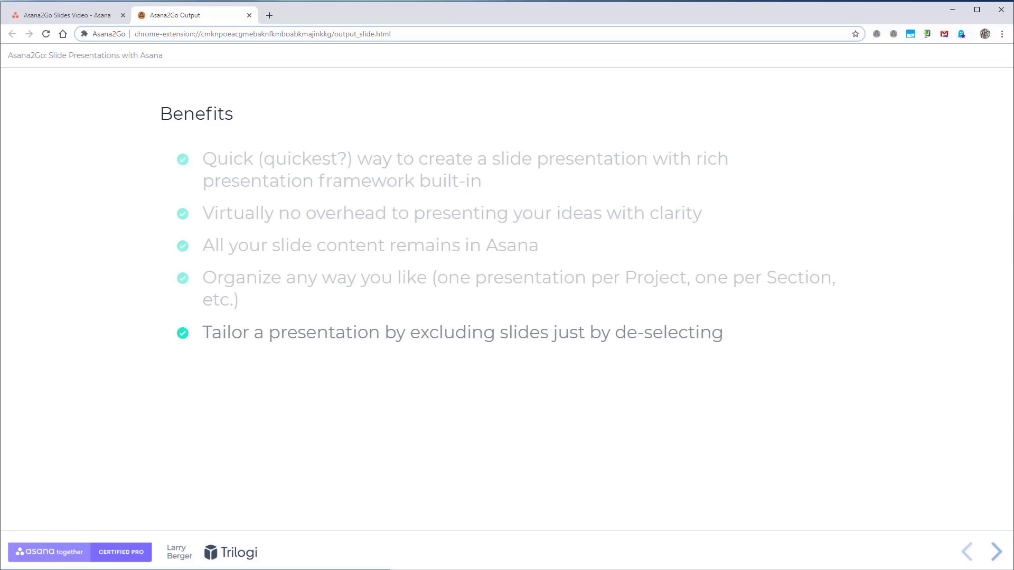
pyautogui.press('Right')
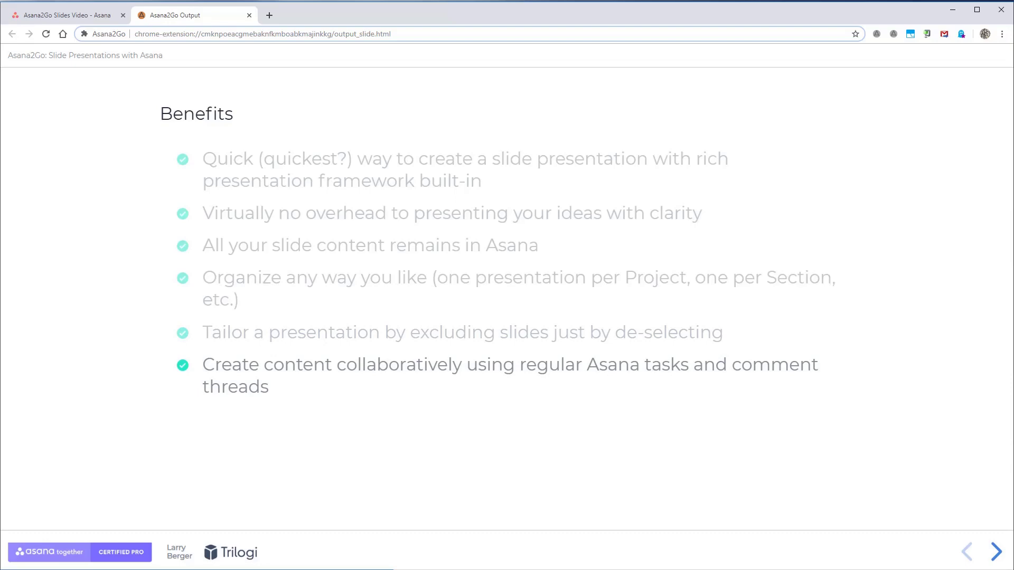
pyautogui.press('Right')
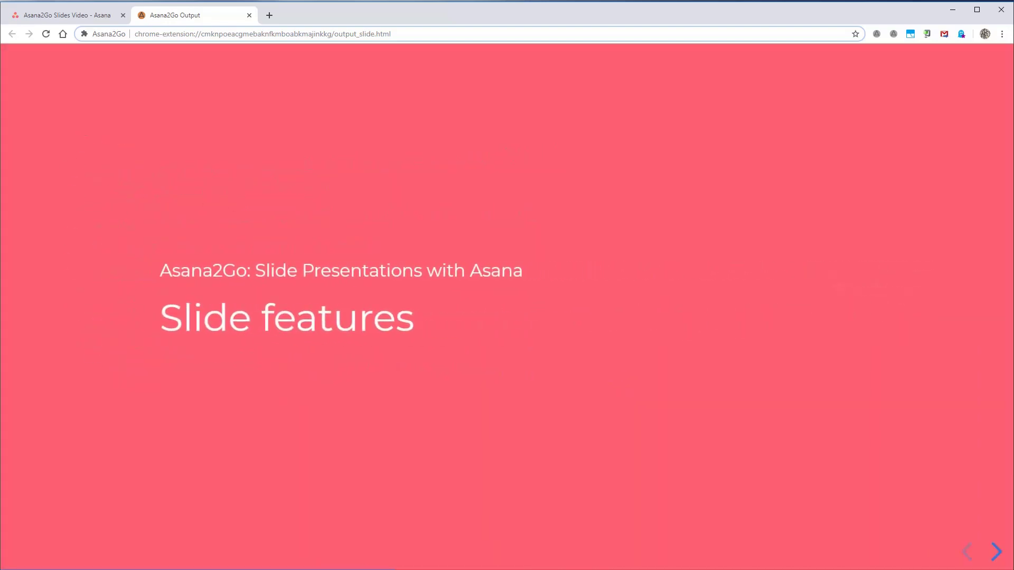
# Step through Types of slides, Title, Section, Break and Regular slide types to Center slide type
pyautogui.press('Right')
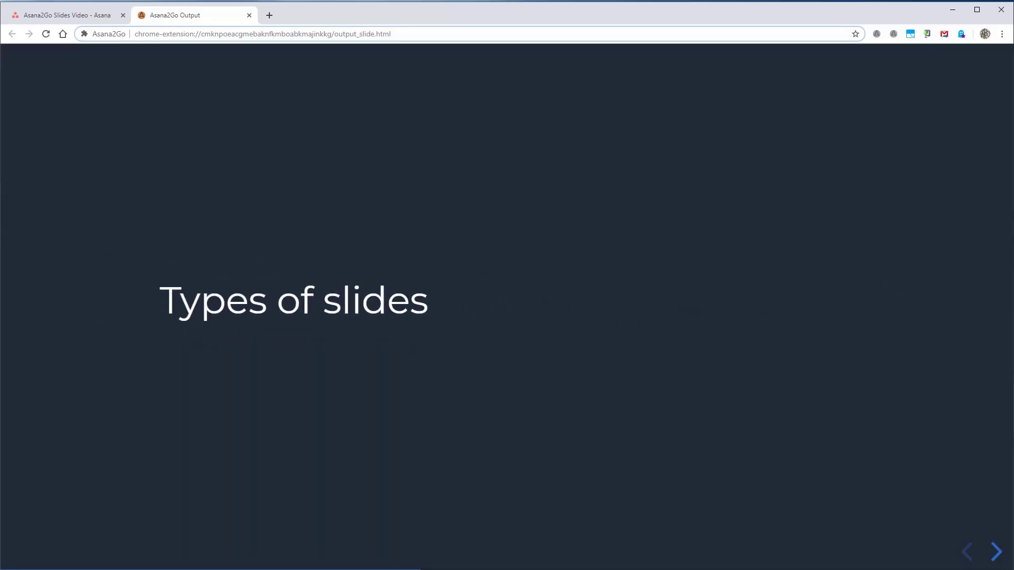
pyautogui.press('Right')
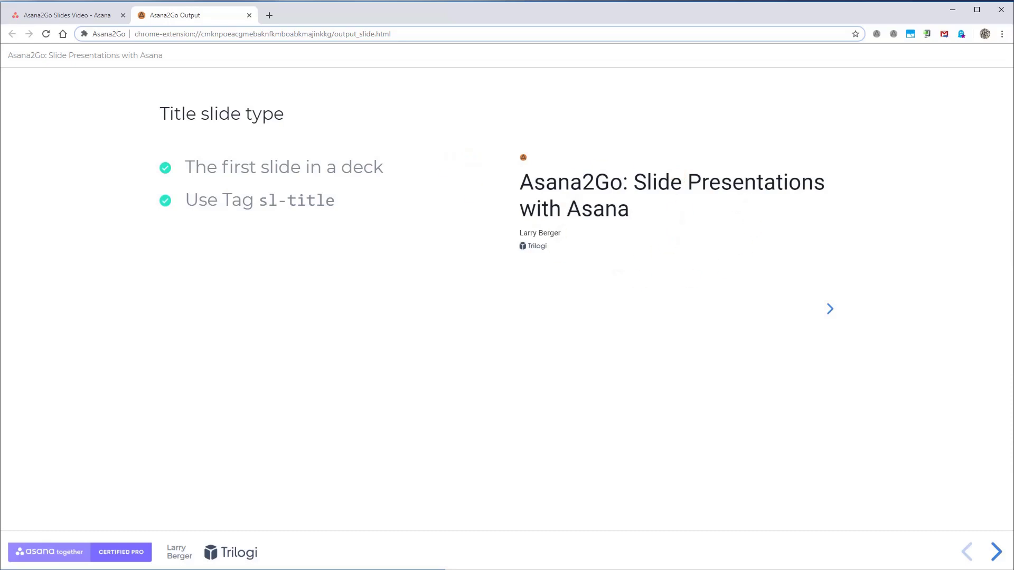
pyautogui.press('Right')
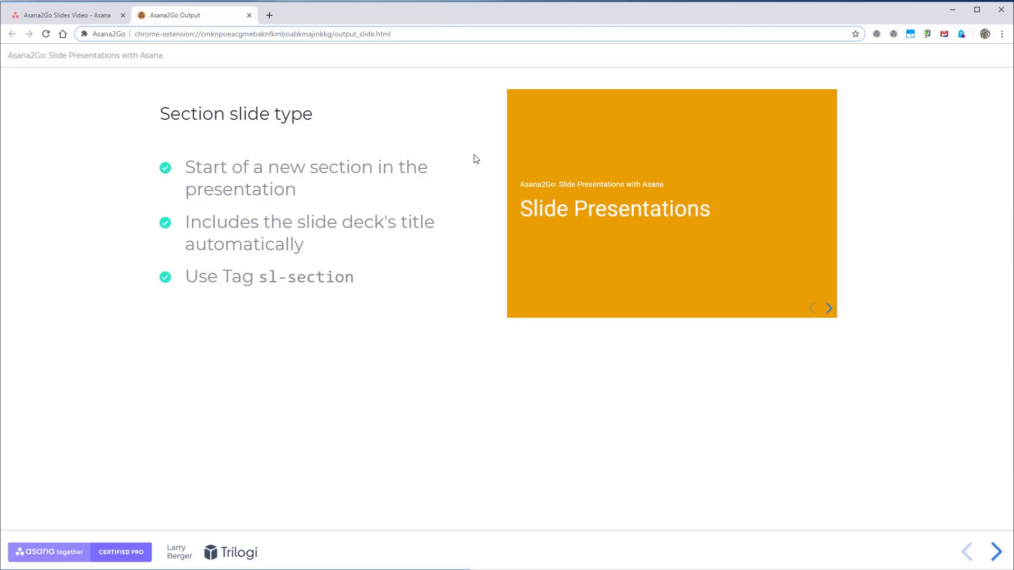
pyautogui.press('Right')
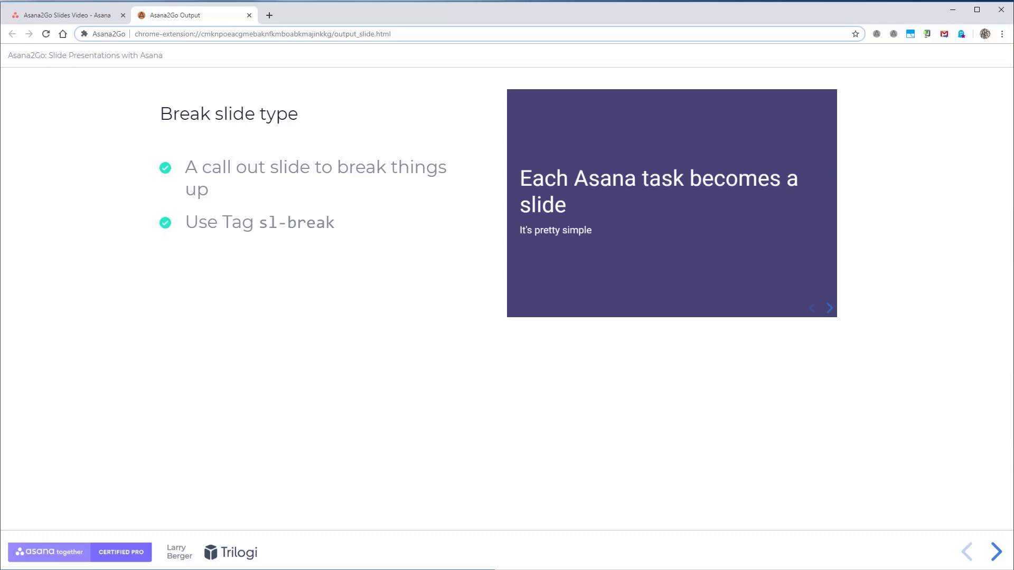
pyautogui.press('Right')
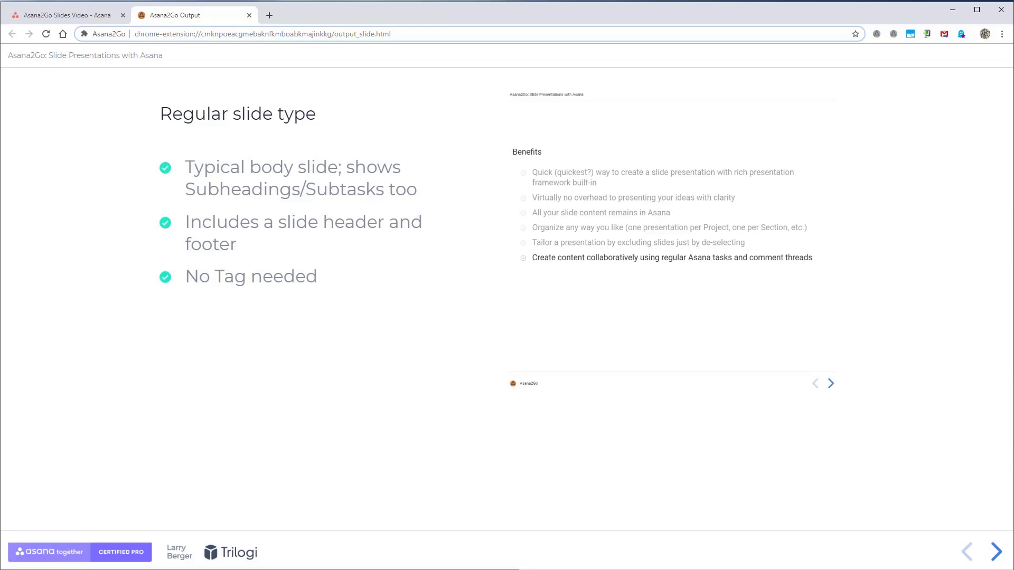
pyautogui.press('Right')
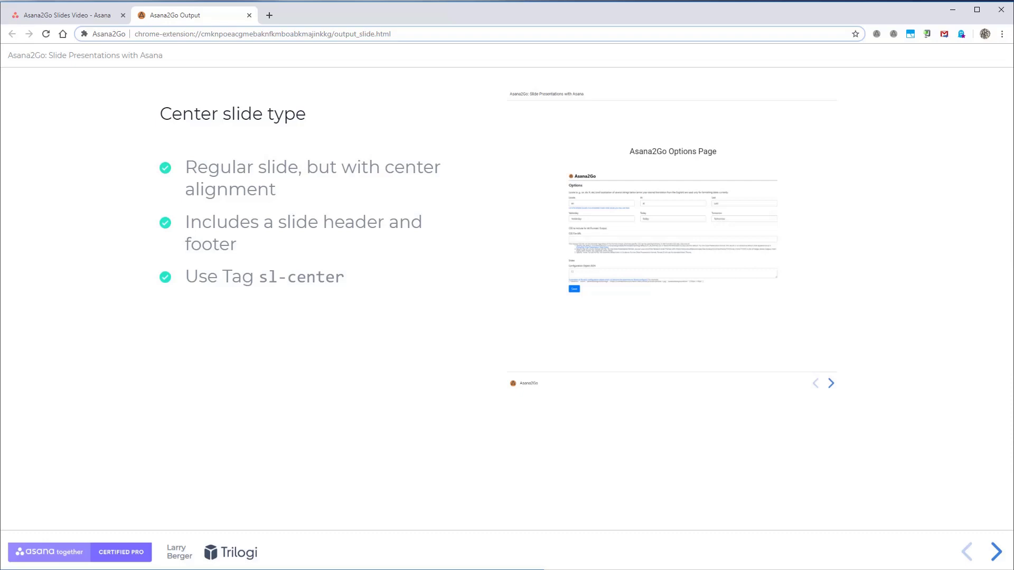
# Advance to the 'Split slide type' slide showing the sl-split tag bullets
pyautogui.press('Right')
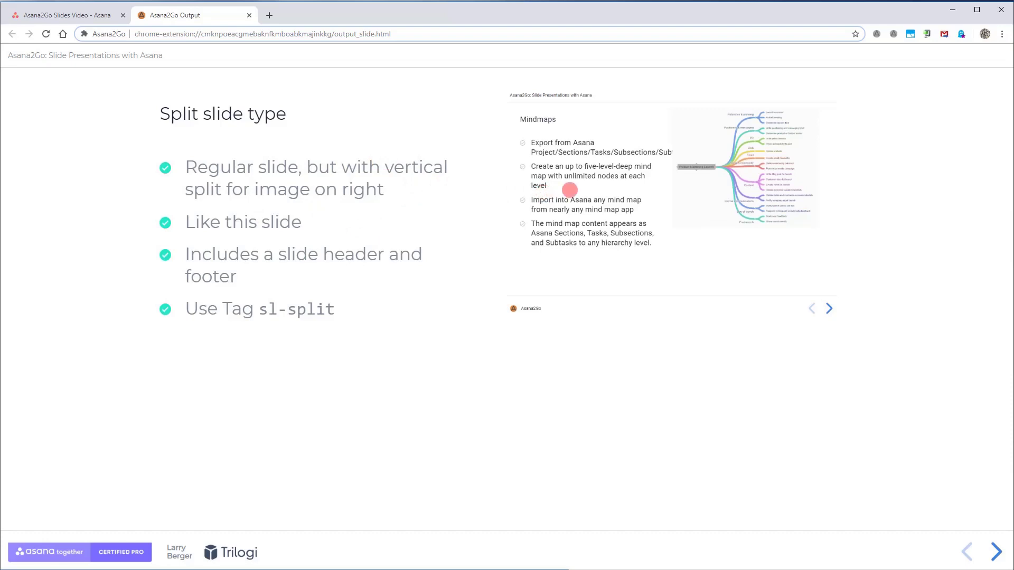
# Move past the More slide features divider to the 'Slide (Speaker) Notes' slide
pyautogui.press('Right')
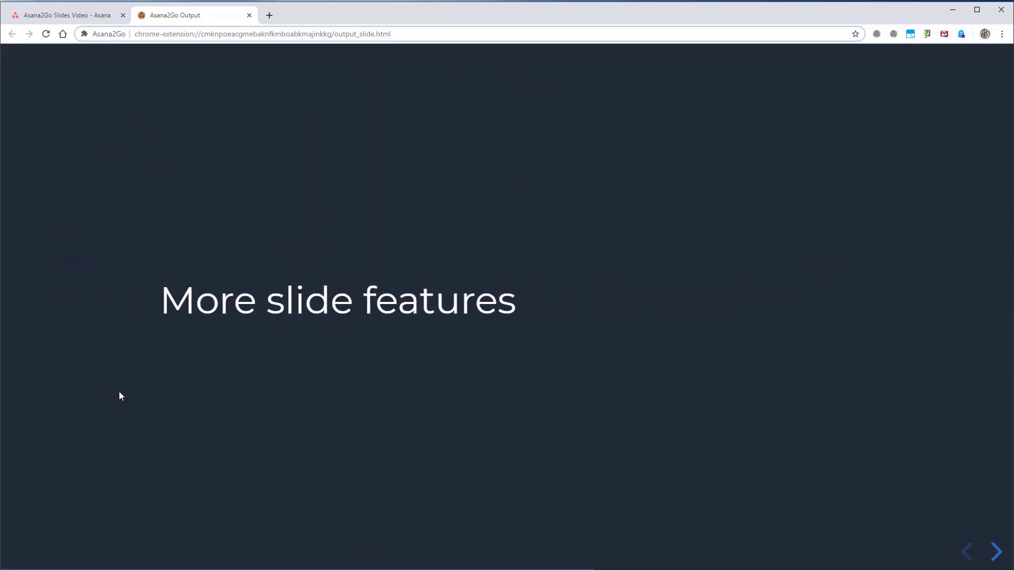
pyautogui.press('Right')
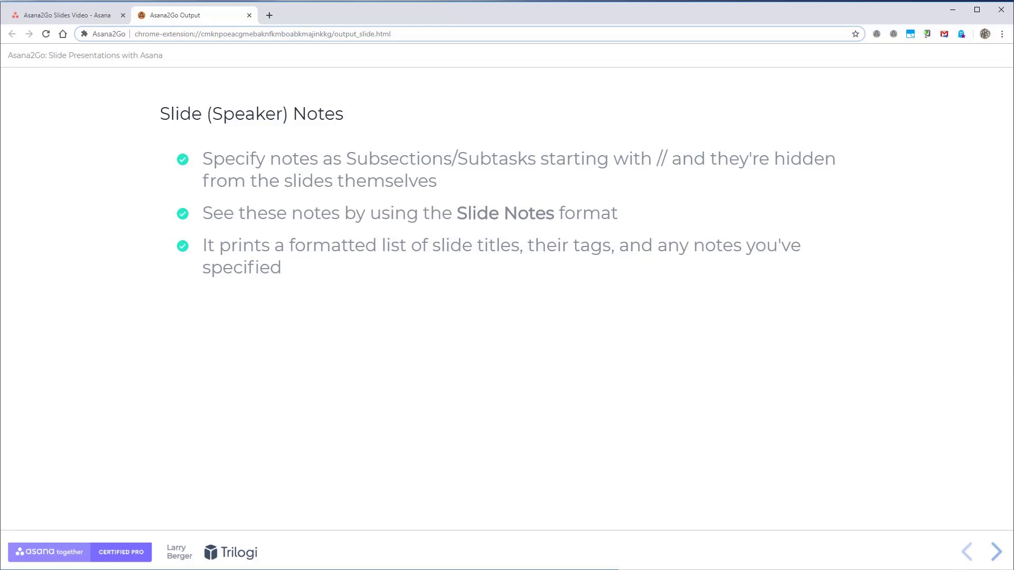
# Briefly display Speaker Notes.pdf beside the slides, hide it, then advance to 'Builds (Fragments)'
pyautogui.moveTo(0, 55); pyautogui.dragTo(427, 48)
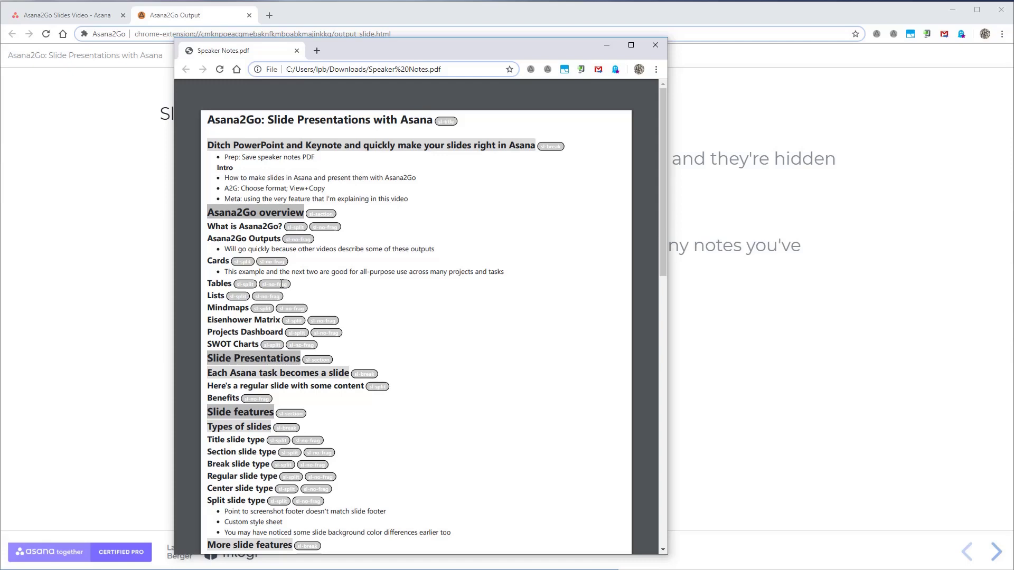
pyautogui.moveTo(469, 48); pyautogui.dragTo(209, 49)
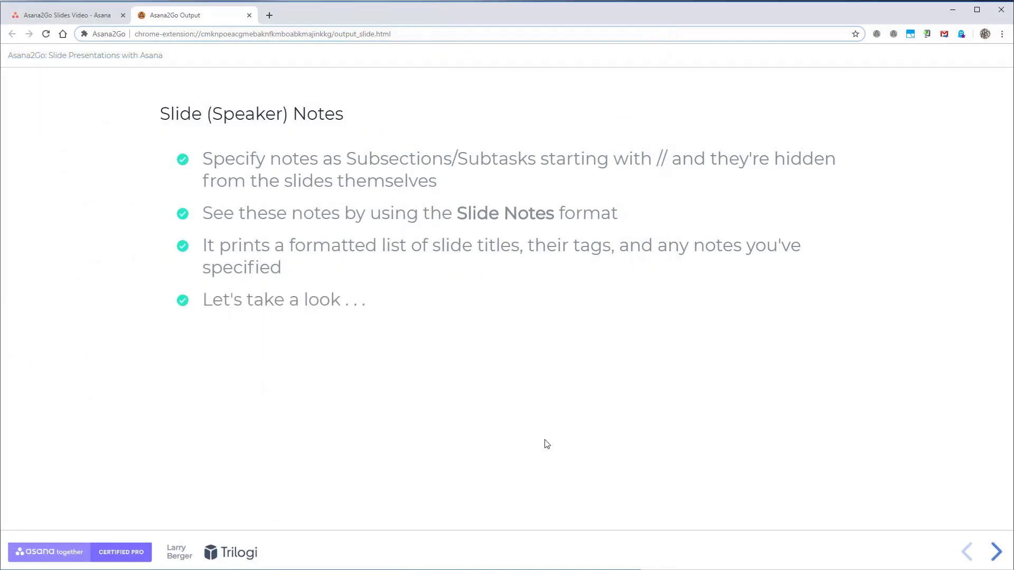
pyautogui.press('Right')
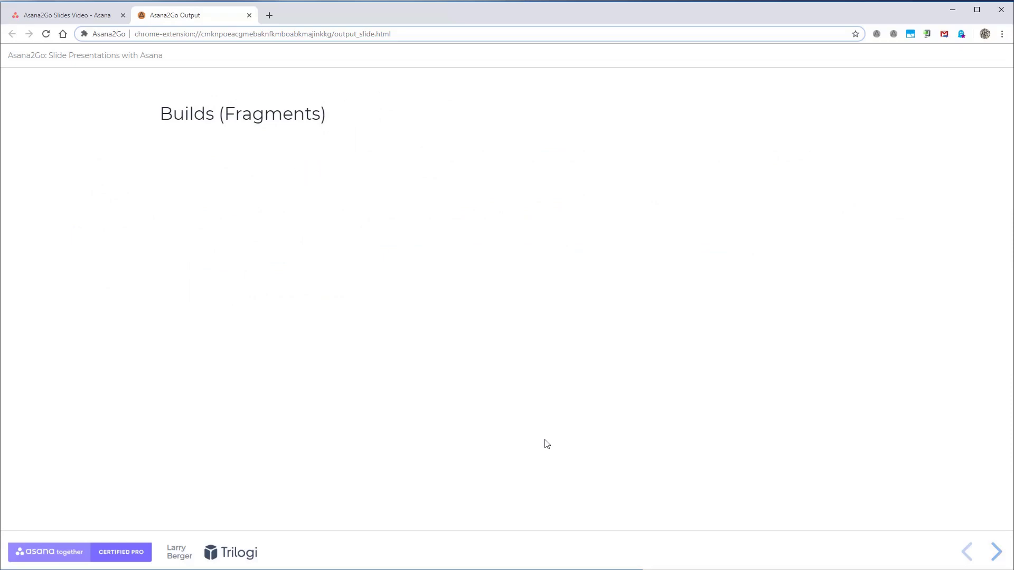
# Reveal the Builds slide's description, bullets and code line, then move to General content features
pyautogui.press('Right')
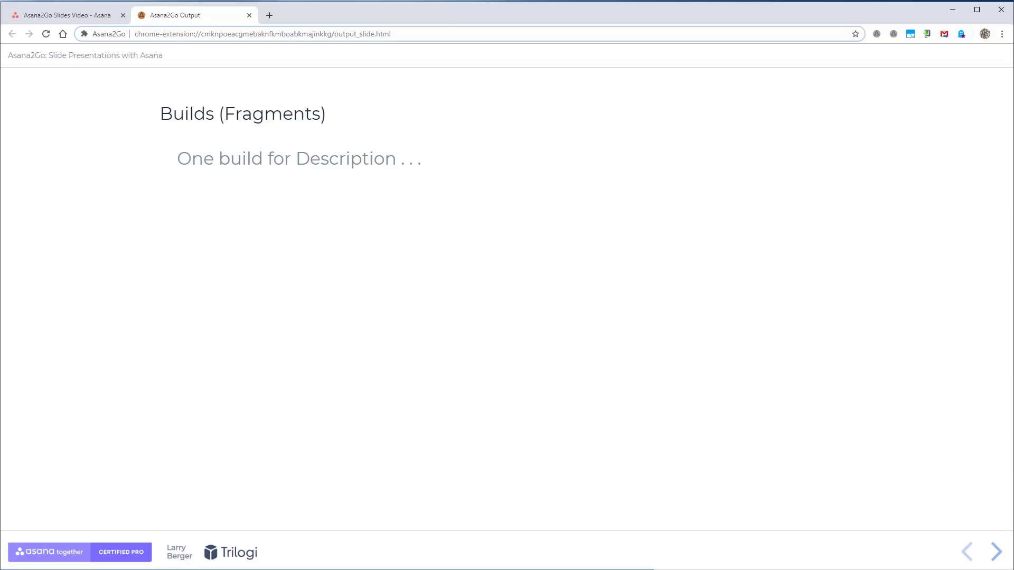
pyautogui.press('Right')
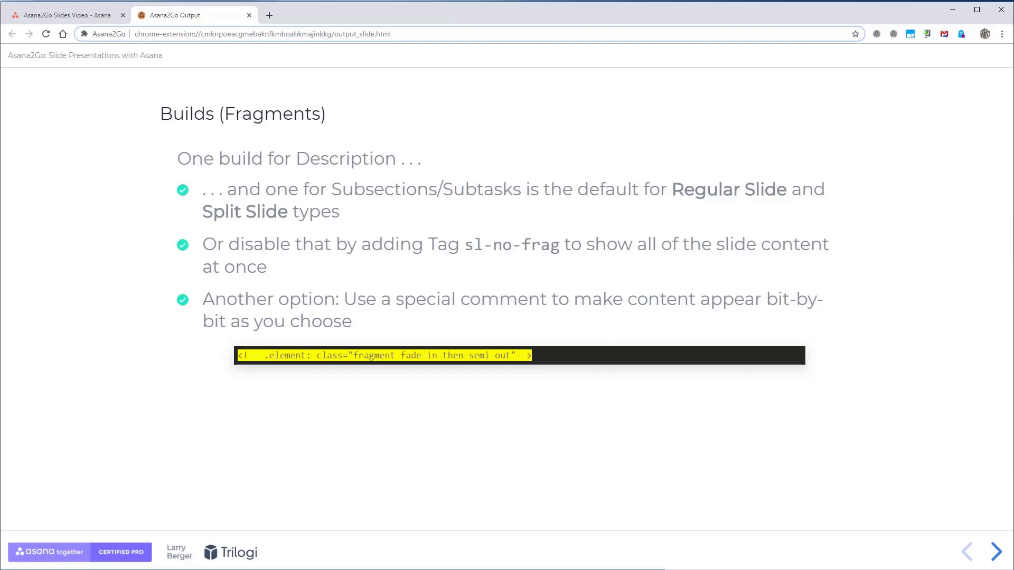
pyautogui.press('Right')
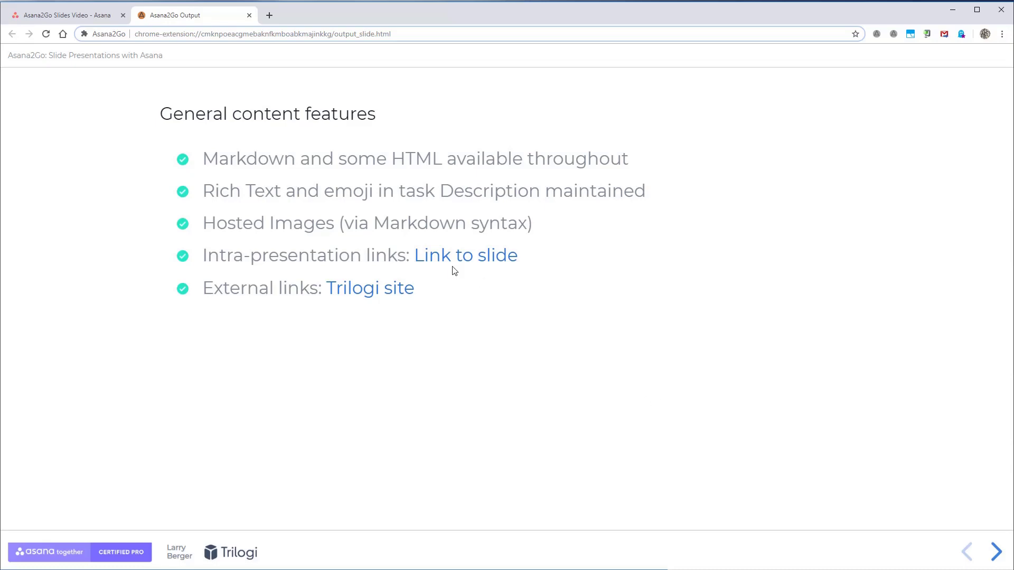
# Follow the 'Link to slide' intra-presentation link, then advance to the Tables slide
pyautogui.click(480, 248)
pyautogui.press('Right')
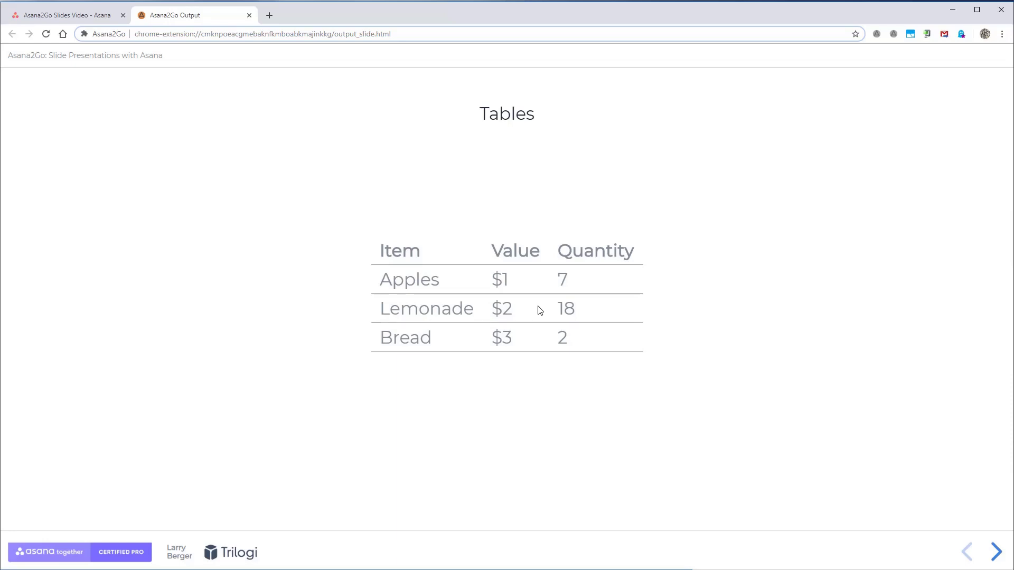
# Advance past Code syntax highlighting and Embedded media to the red 'Rich presentation framework features' divider
pyautogui.press('Right')
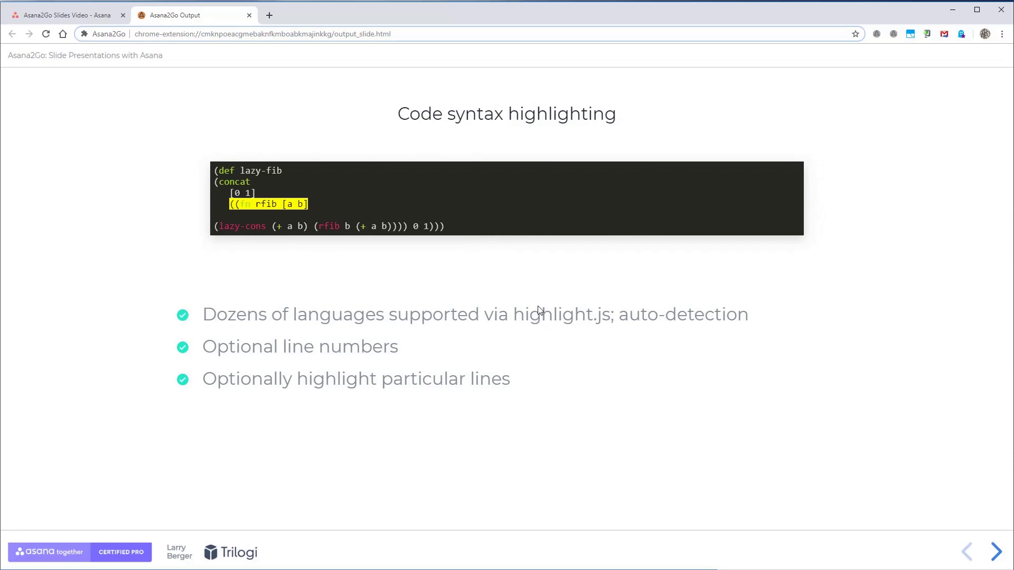
pyautogui.press('Right')
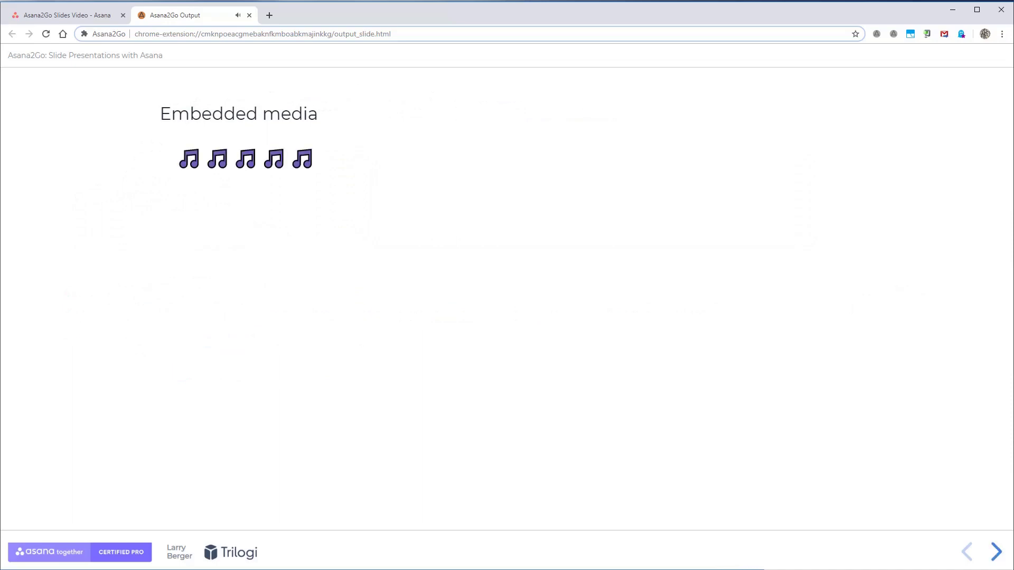
pyautogui.press('Right')
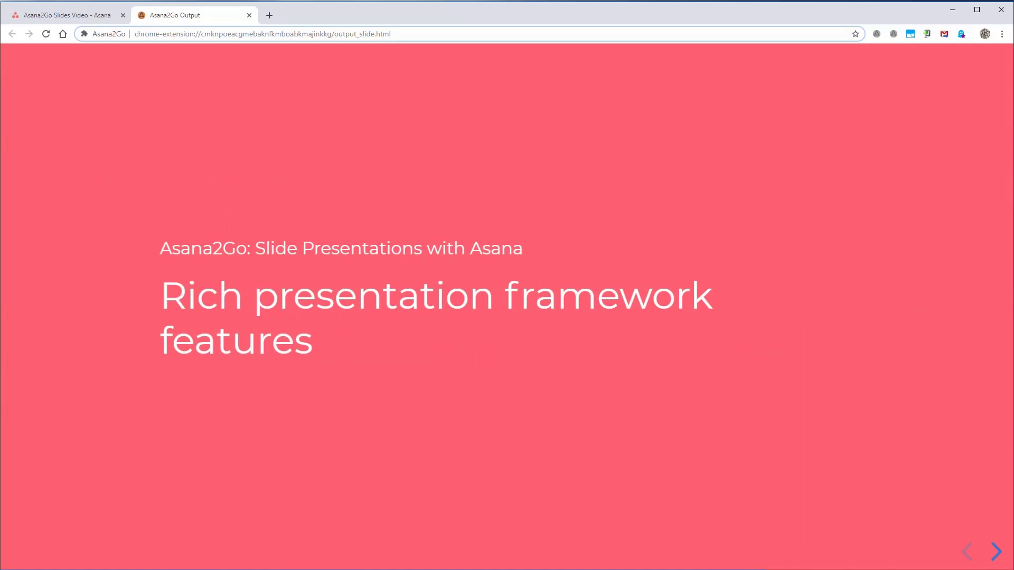
# Open the 'While presenting . . .' slide and reveal its Navigation and Overview bullets
pyautogui.press('Right')
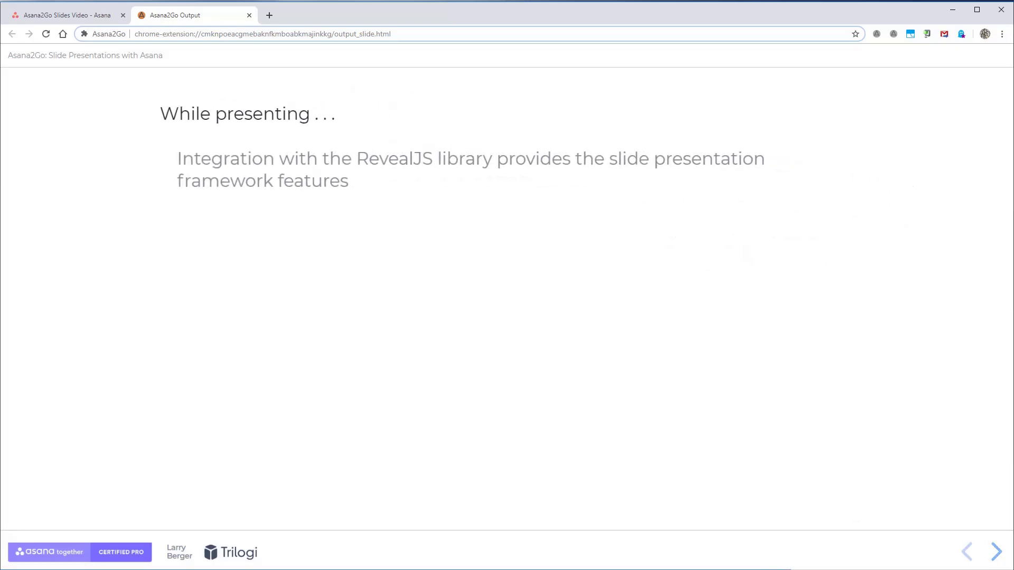
pyautogui.press('Right')
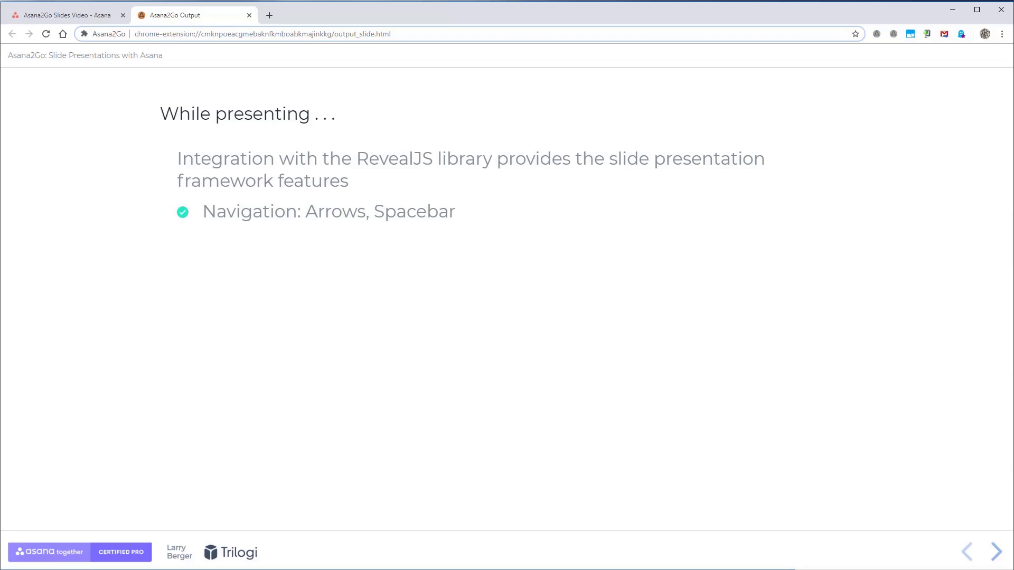
pyautogui.press('Right')
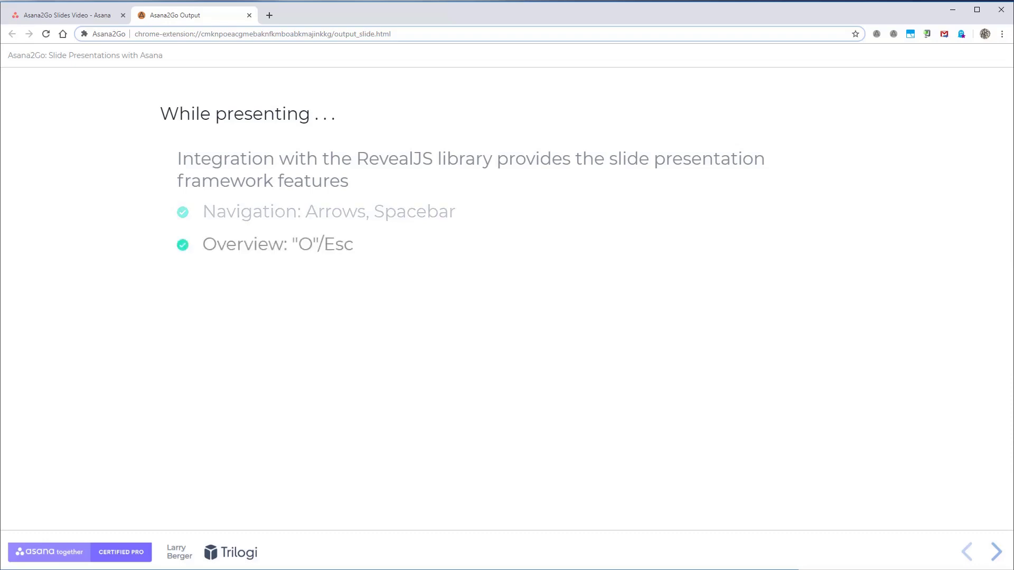
# Toggle the slide overview with O, browse earlier thumbnails, and re-reveal the first two bullets
pyautogui.press('o')
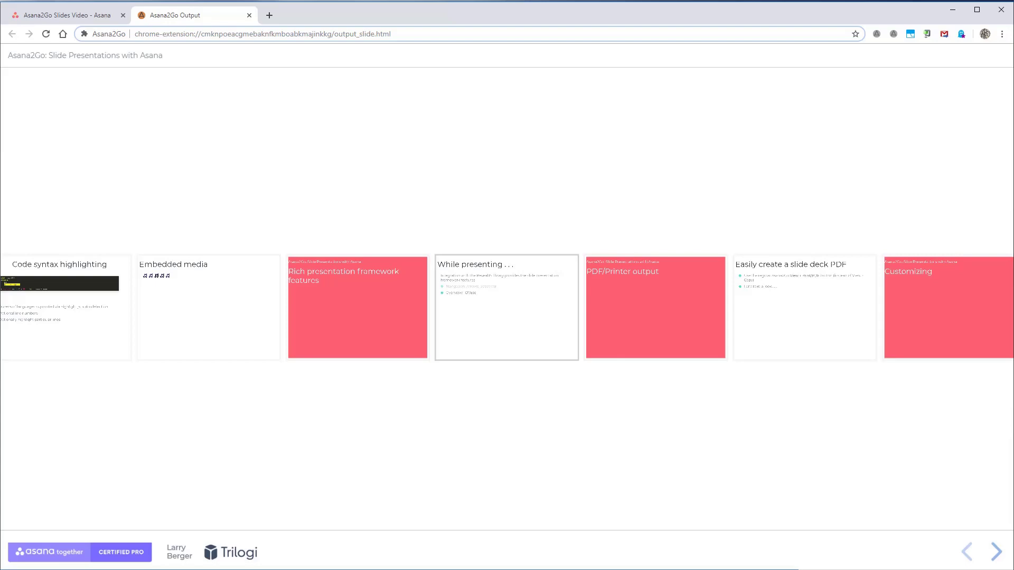
pyautogui.press('Left')
pyautogui.press('Left')
pyautogui.press('Right')
pyautogui.press('Right')
pyautogui.press('o')
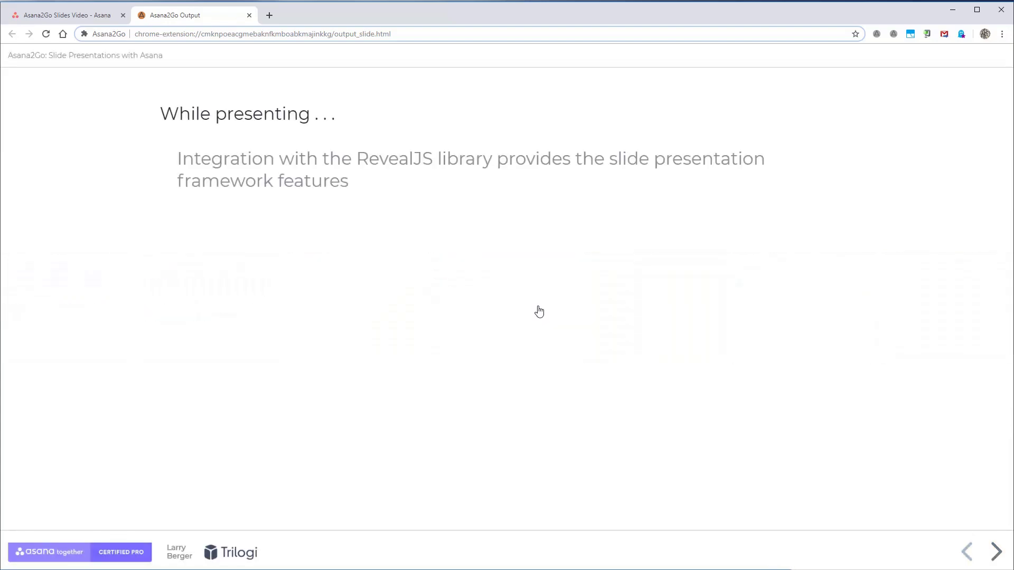
pyautogui.press('Right')
pyautogui.press('Right')
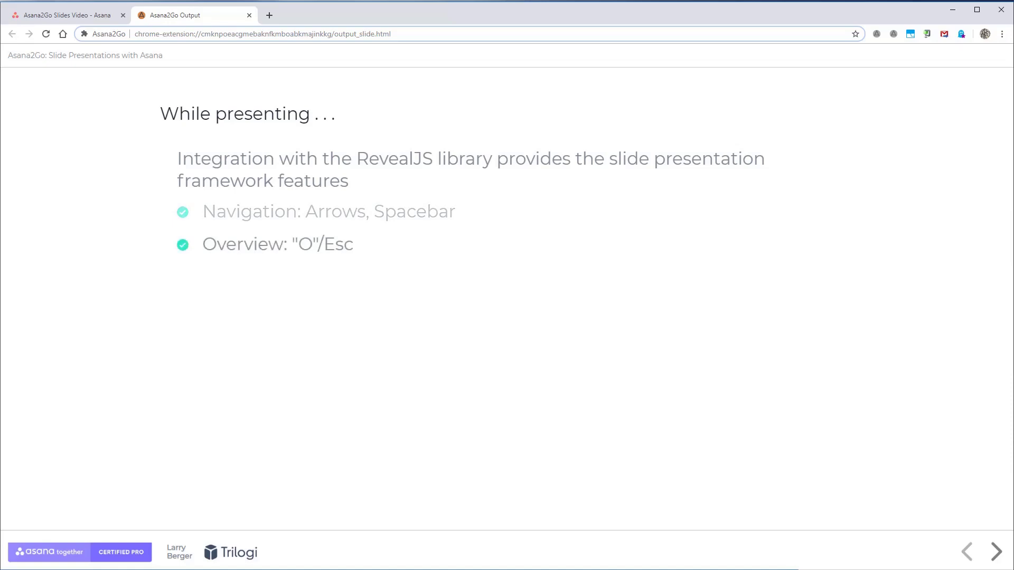
# Show the CapsLock laser pointer, reveal the Pointer bullet, and zoom the bullets in and out
pyautogui.press('Right')
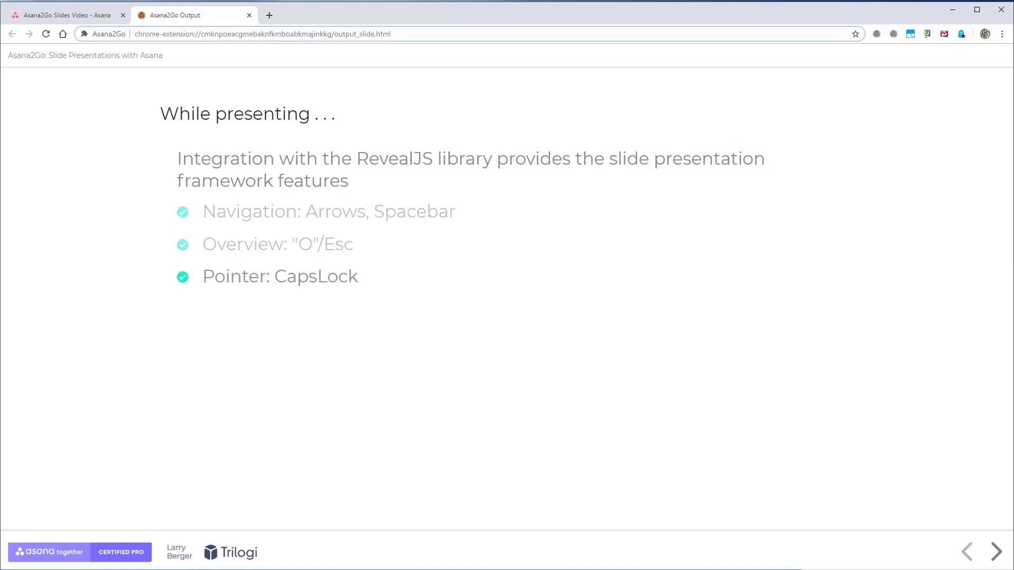
pyautogui.press('capslock')
pyautogui.press('capslock')
pyautogui.press('Right')
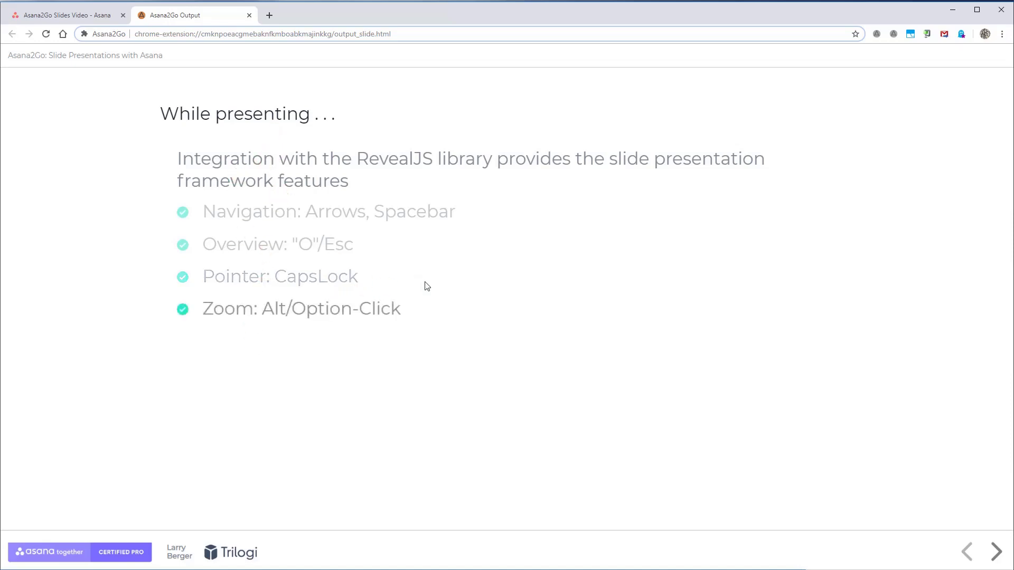
pyautogui.keyDown('alt'); pyautogui.click(226, 216); pyautogui.keyUp('alt')
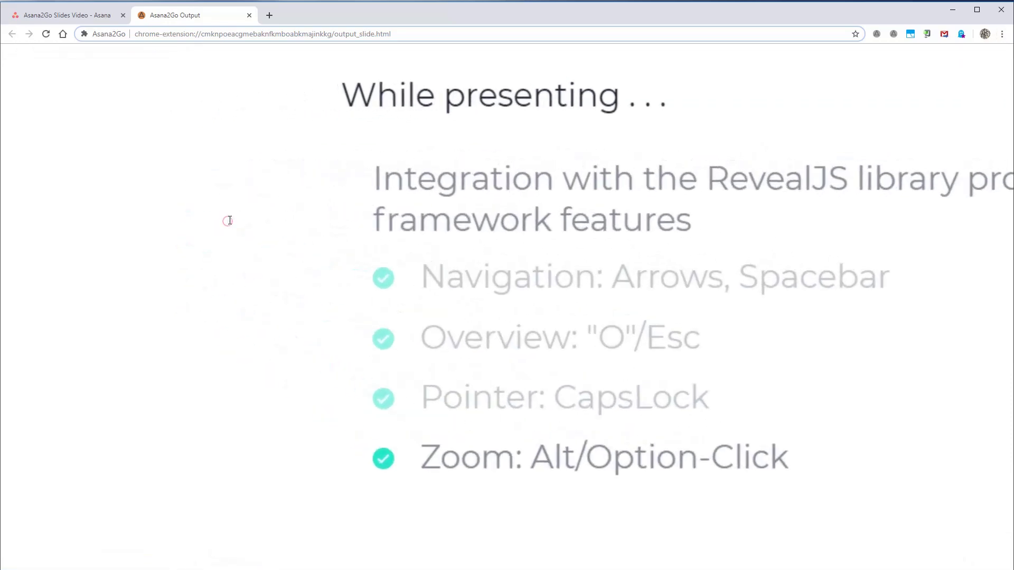
pyautogui.keyDown('alt'); pyautogui.click(541, 135); pyautogui.keyUp('alt')
pyautogui.press('Right')
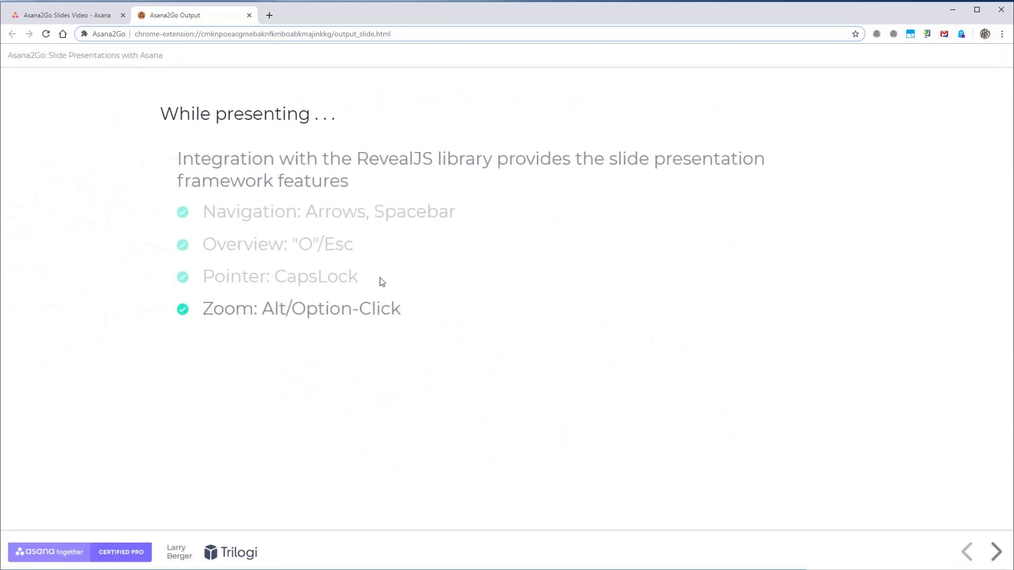
# Reveal the Pause bullet, resume from the black screen, and advance to PDF/Printer output
pyautogui.press('Right')
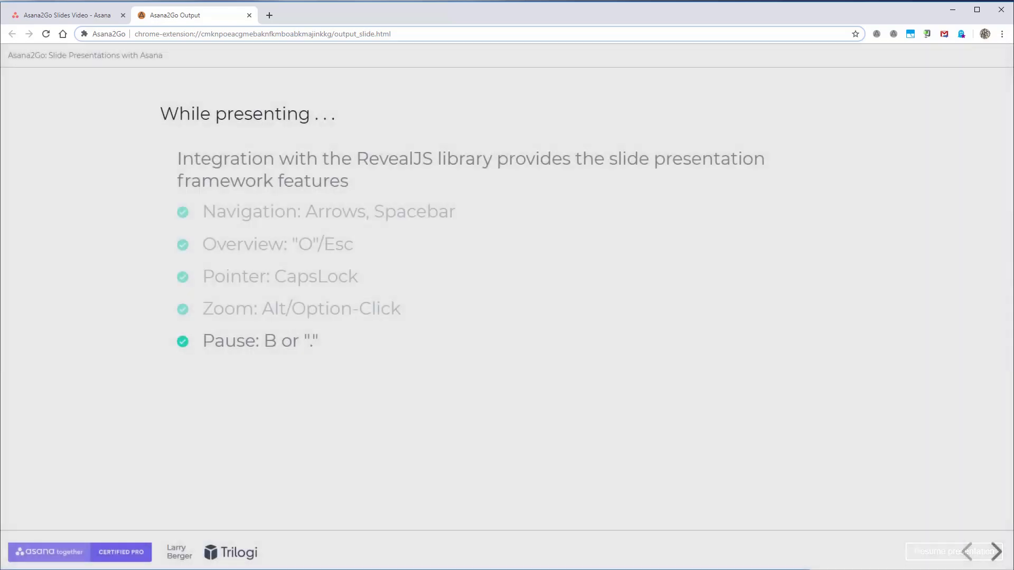
pyautogui.press('Right')
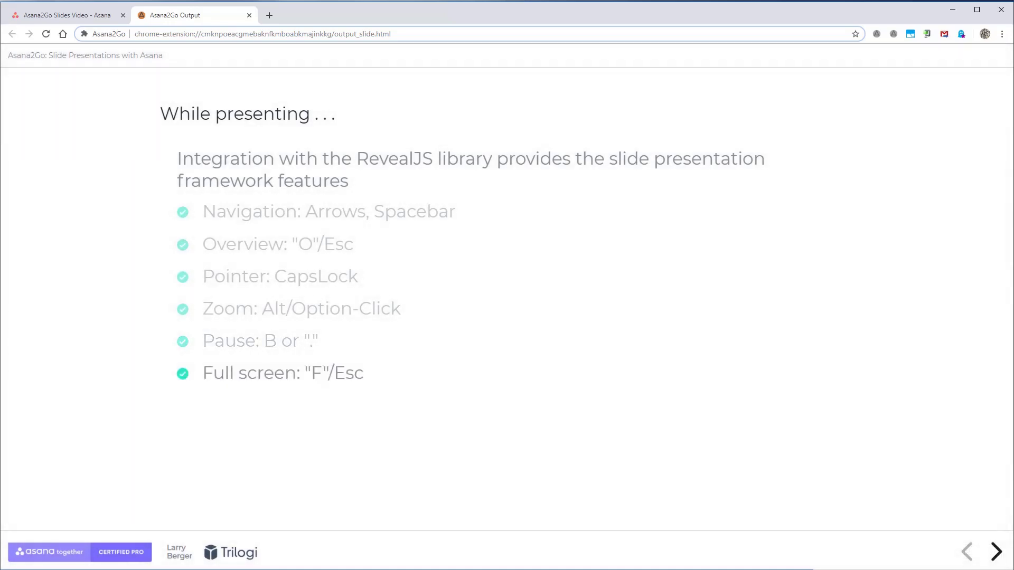
pyautogui.press('Right')
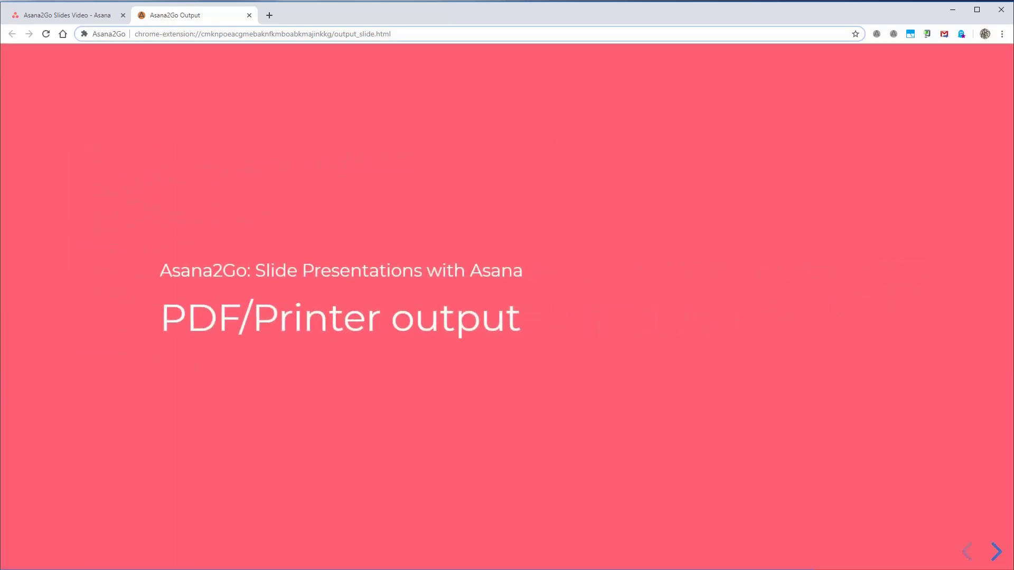
# Advance one slide, then preview the selected tasks as a five-page PDF and cancel printing
pyautogui.click(385, 177)
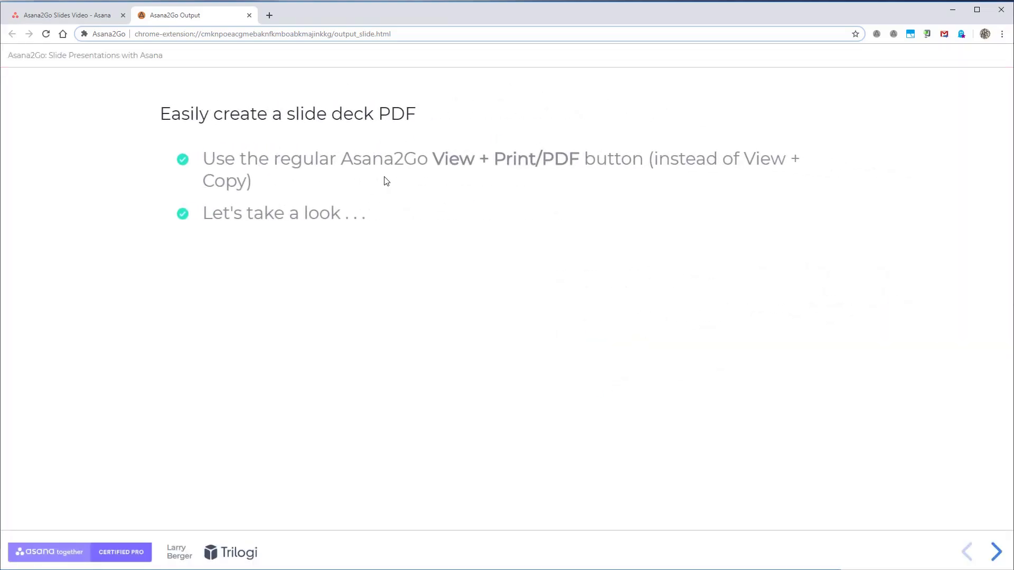
pyautogui.hotkey('ctrl', 'shift', 'Tab')
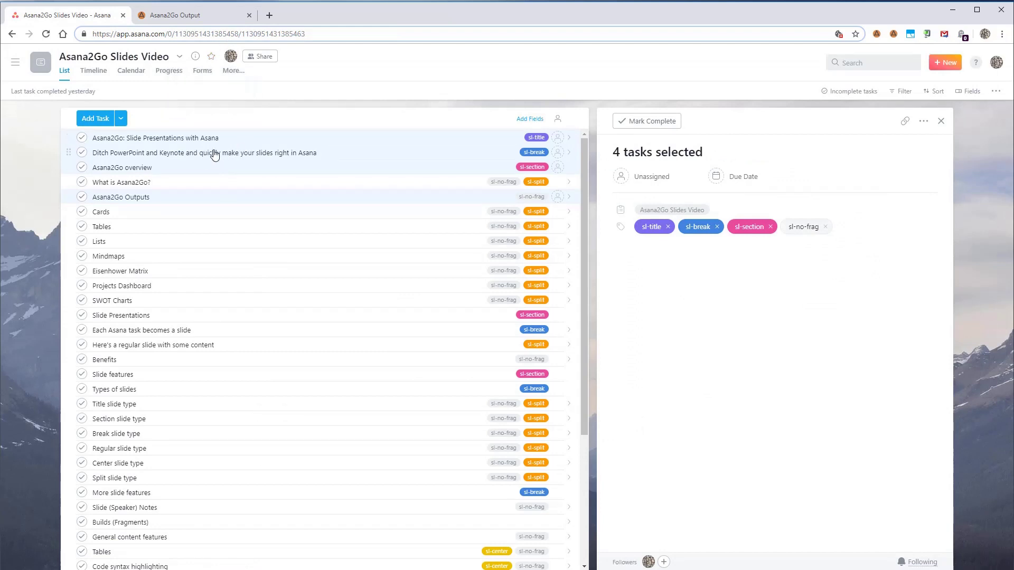
pyautogui.click(894, 34)
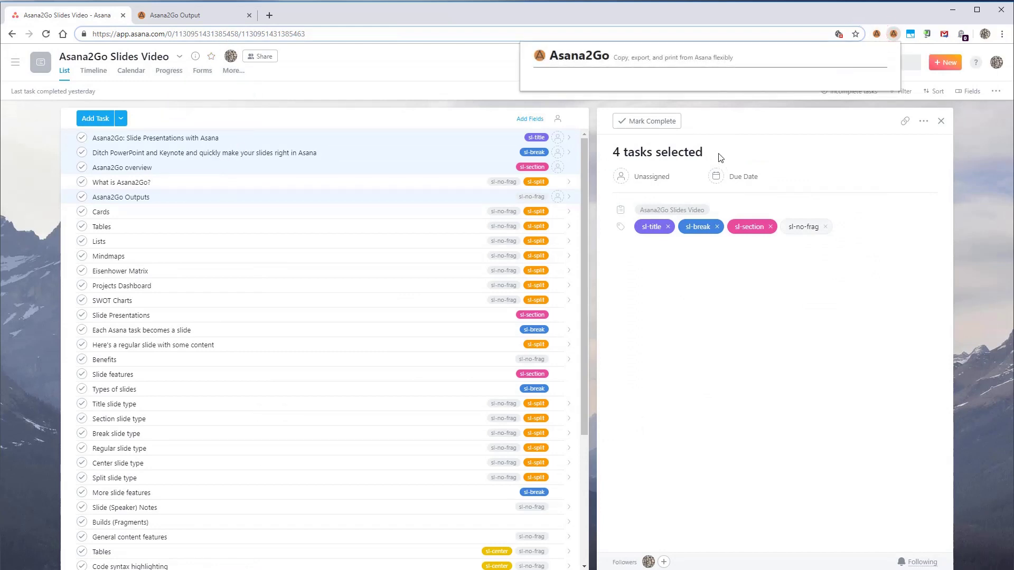
pyautogui.click(691, 168)
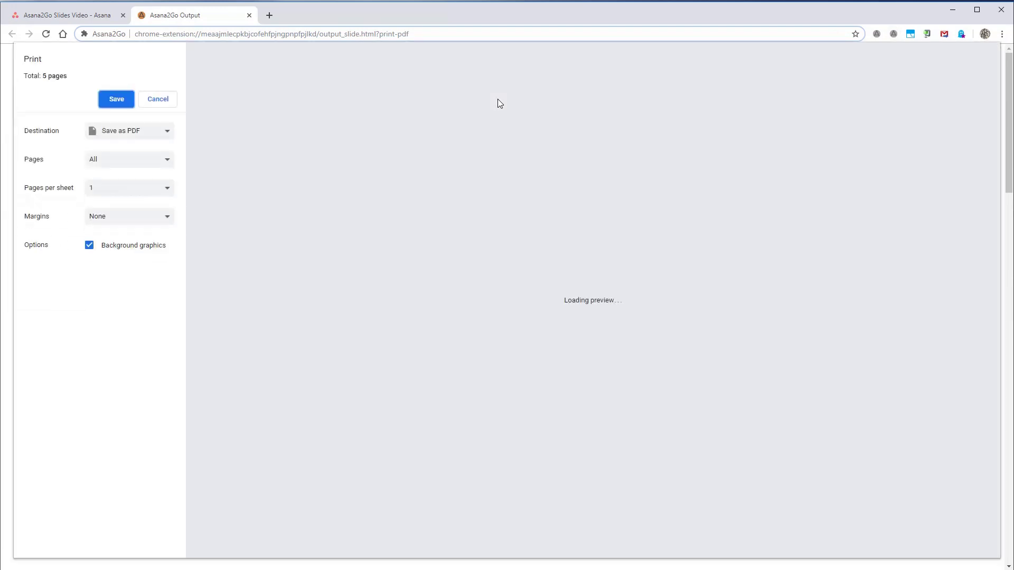
pyautogui.scroll(-15, 394, 267)
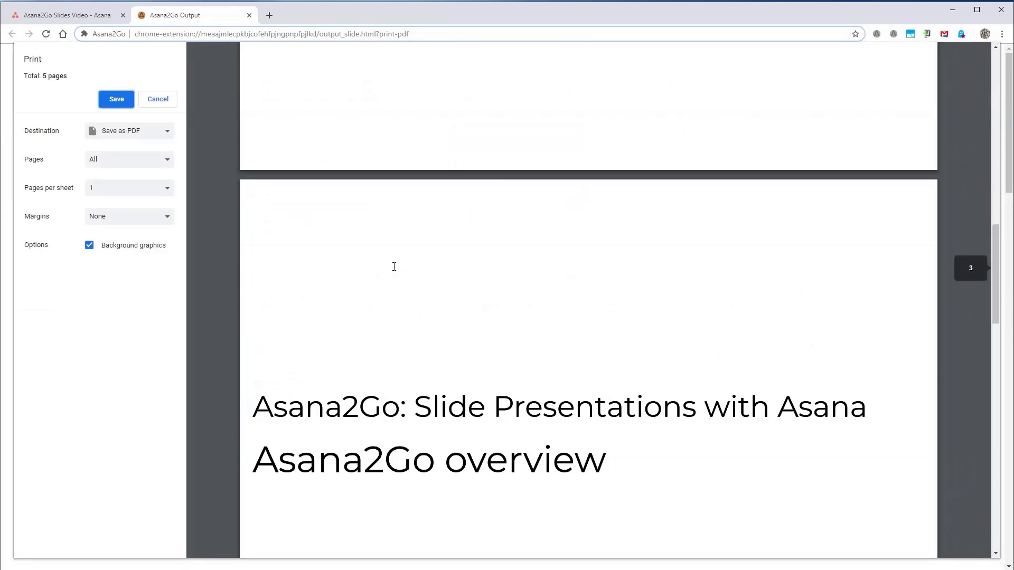
pyautogui.click(157, 98)
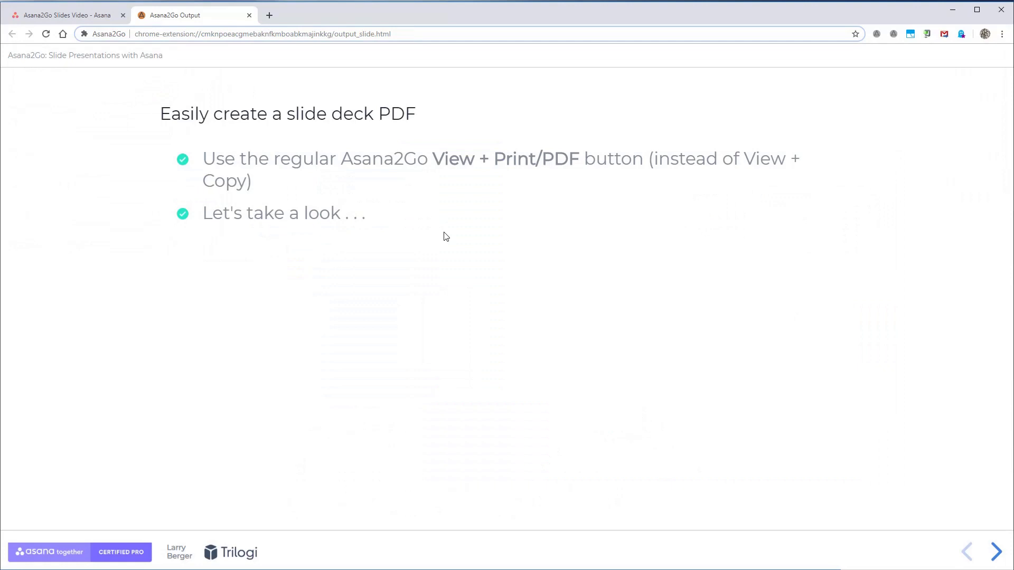
# Advance through the Customizing section to 'Customize at the format level', reveal its bullets, then return to Asana
pyautogui.press('Right')
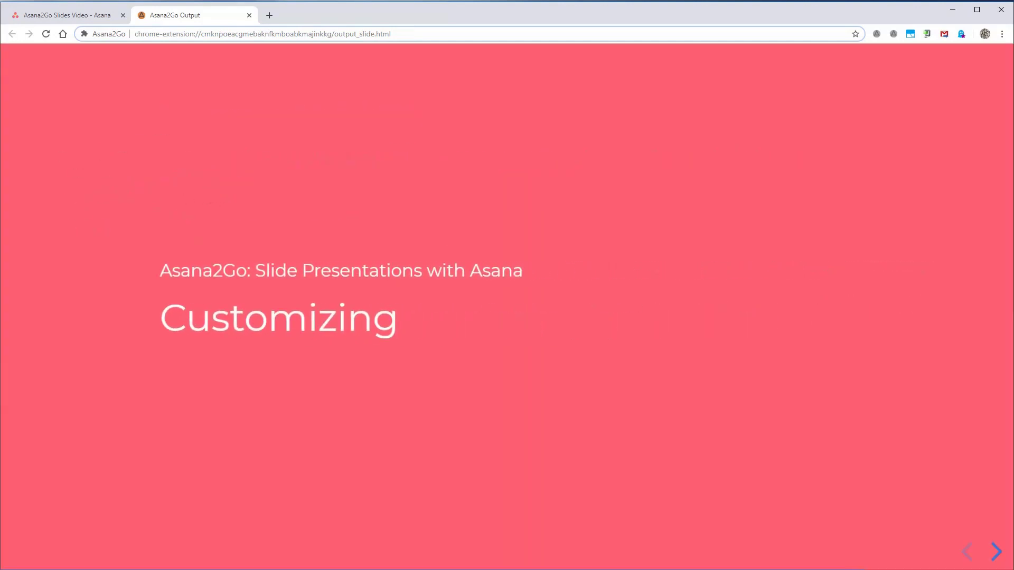
pyautogui.press('Right')
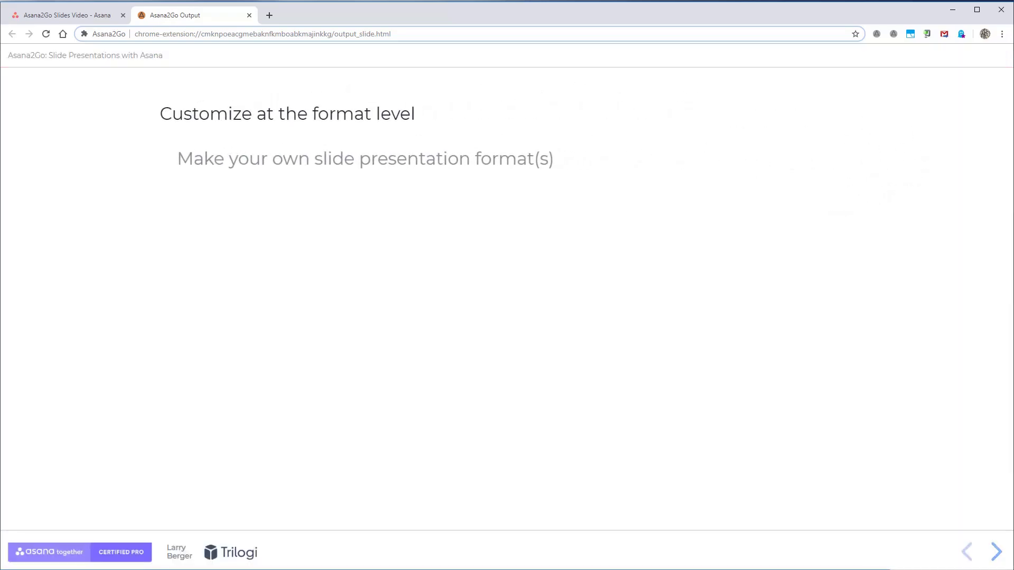
pyautogui.press('Right')
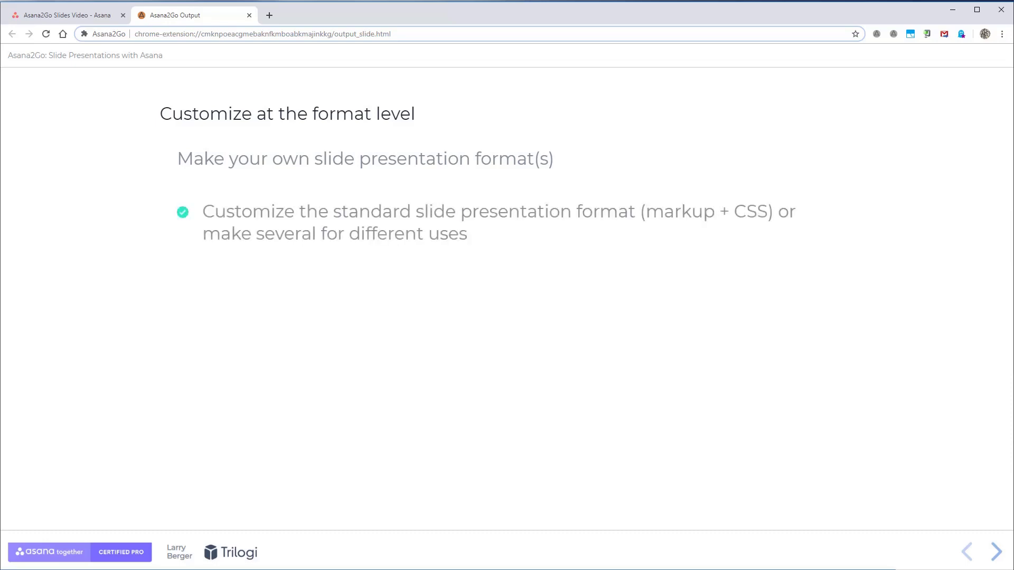
pyautogui.press('Right')
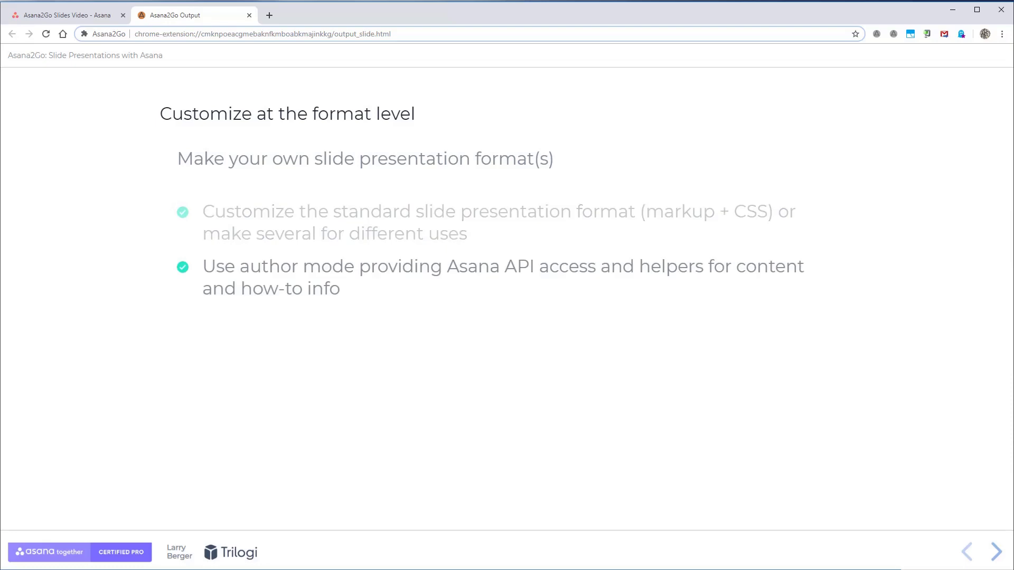
pyautogui.press('Right')
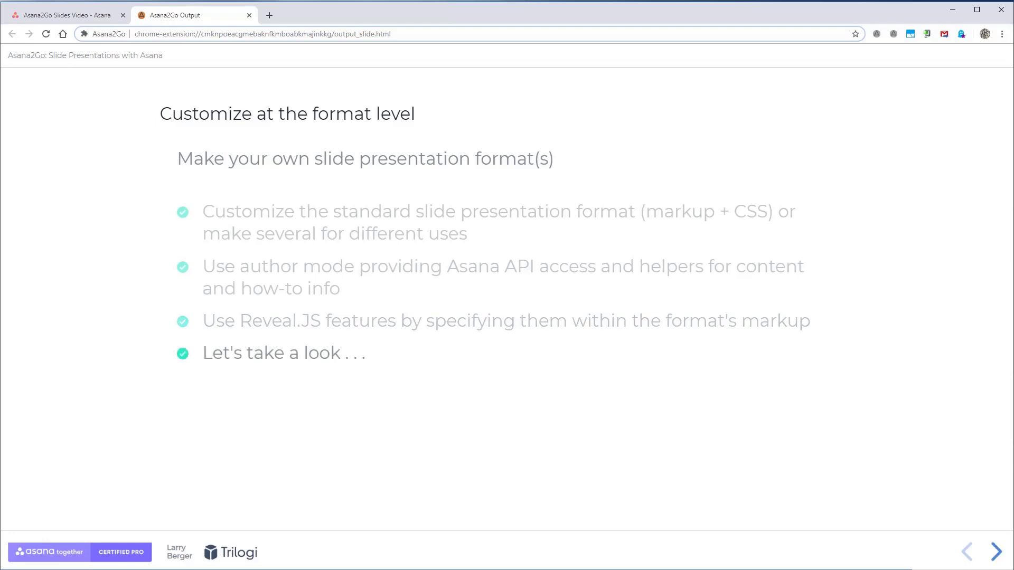
pyautogui.hotkey('ctrl', 'shift', 'Tab')
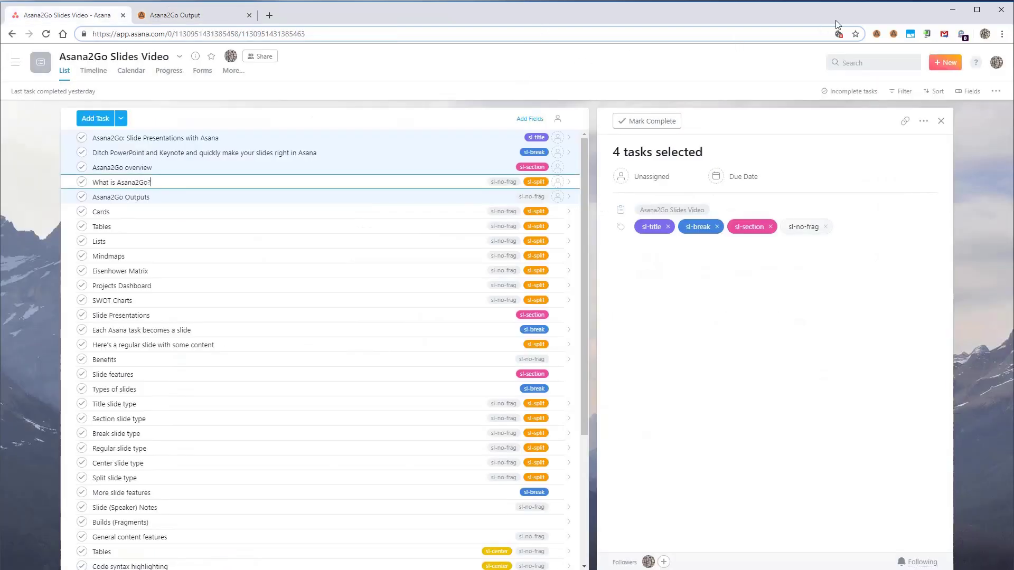
# Duplicate the Slide Presentation format and rename the copy 'New Slide Presentation'
pyautogui.click(893, 35)
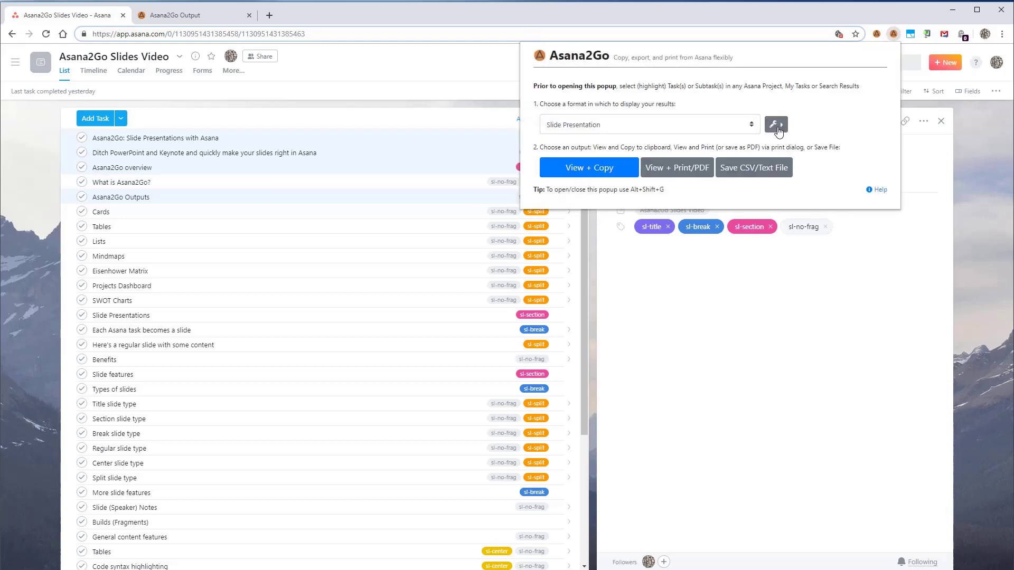
pyautogui.click(777, 125)
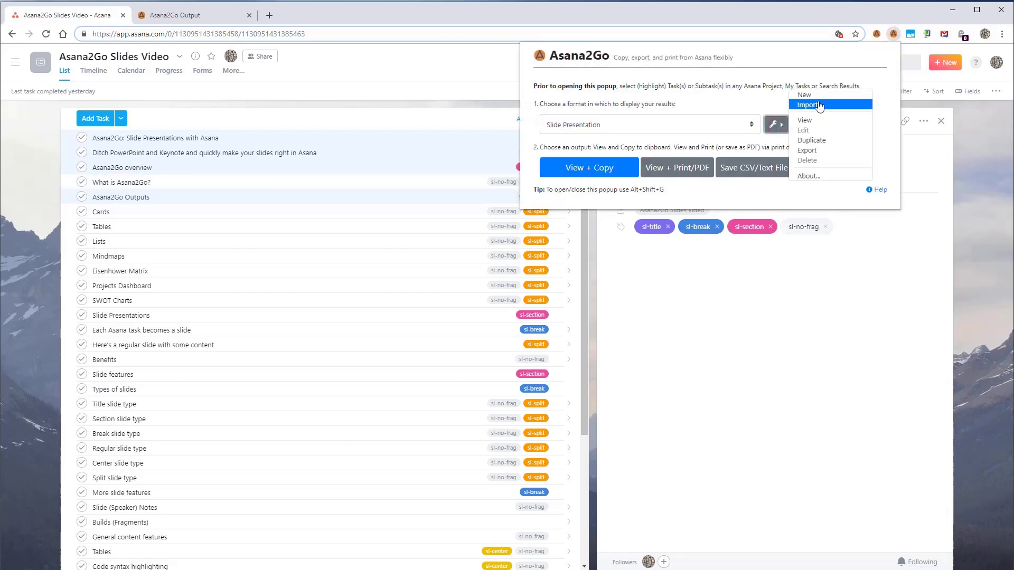
pyautogui.click(822, 143)
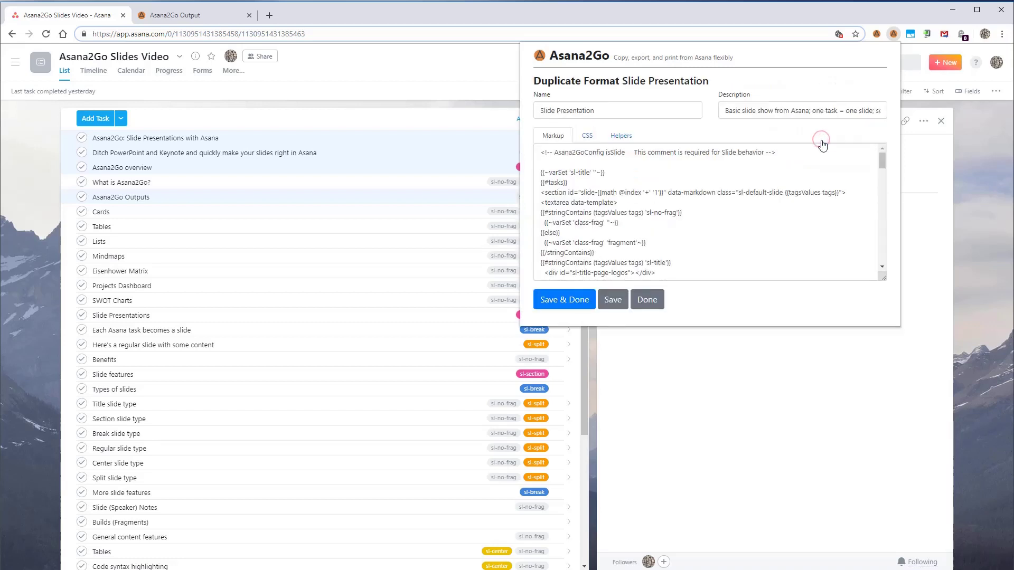
pyautogui.click(540, 110)
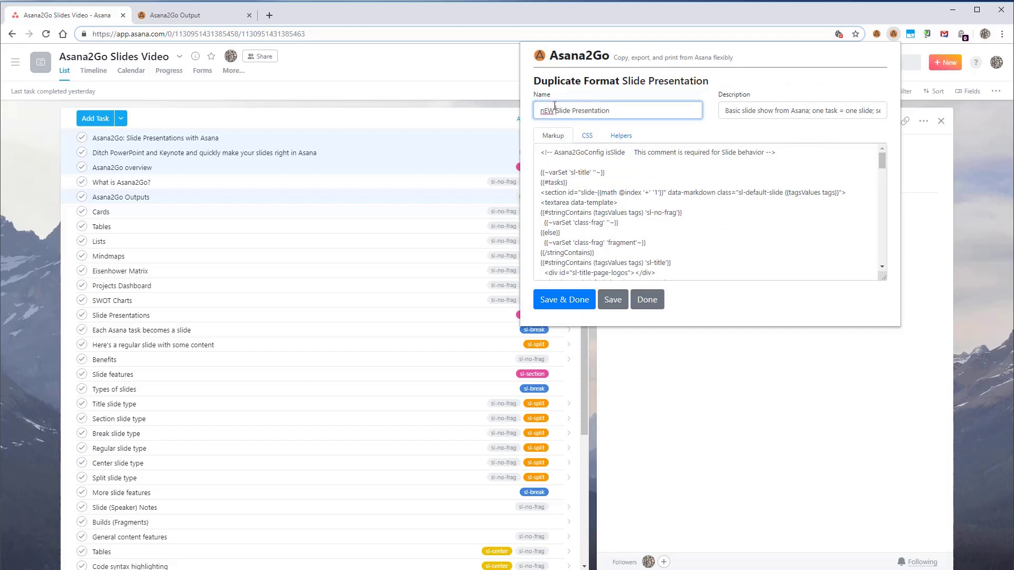
pyautogui.write('New')
# Browse the duplicate's CSS, Helpers data fields (html_notes, assignee.gid, name) and Slides markup snippets
pyautogui.click(591, 137)
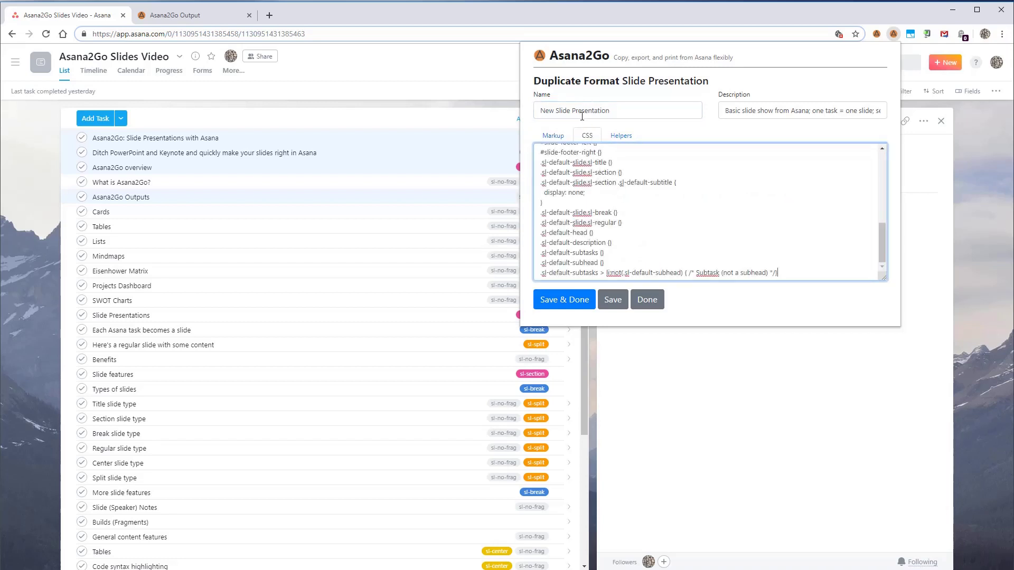
pyautogui.click(621, 137)
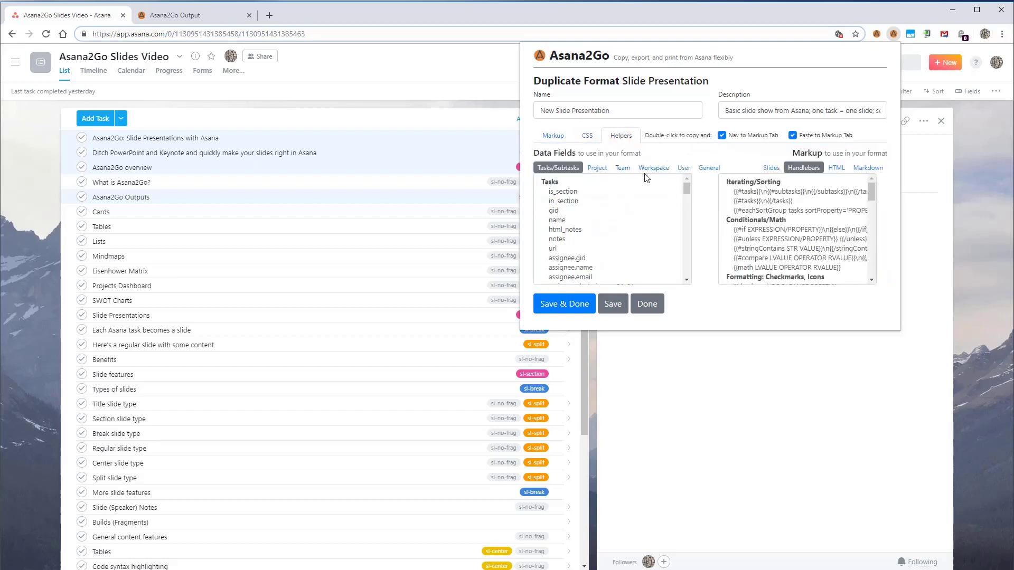
pyautogui.click(596, 231)
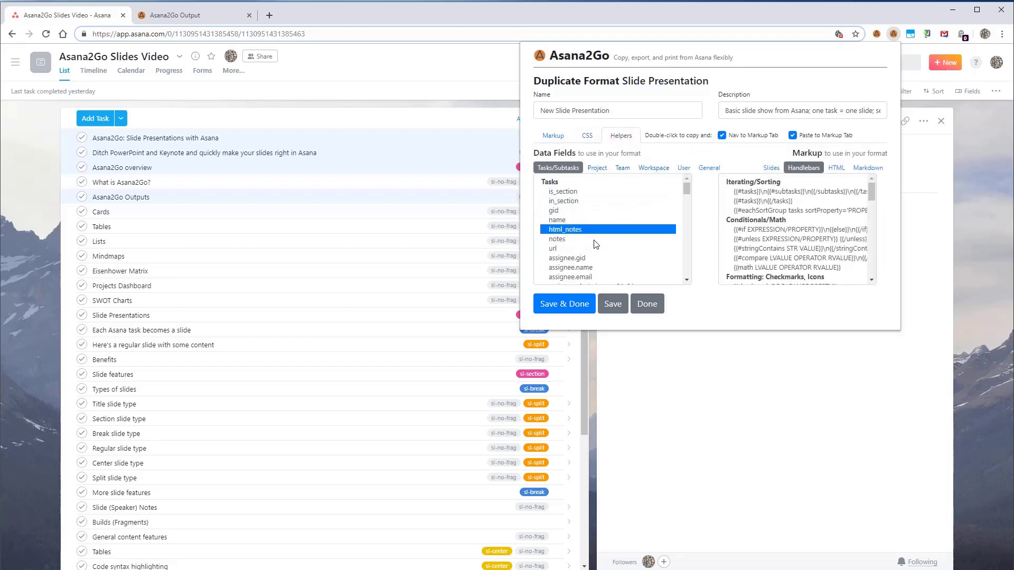
pyautogui.click(593, 259)
pyautogui.moveTo(593, 262); pyautogui.dragTo(581, 223)
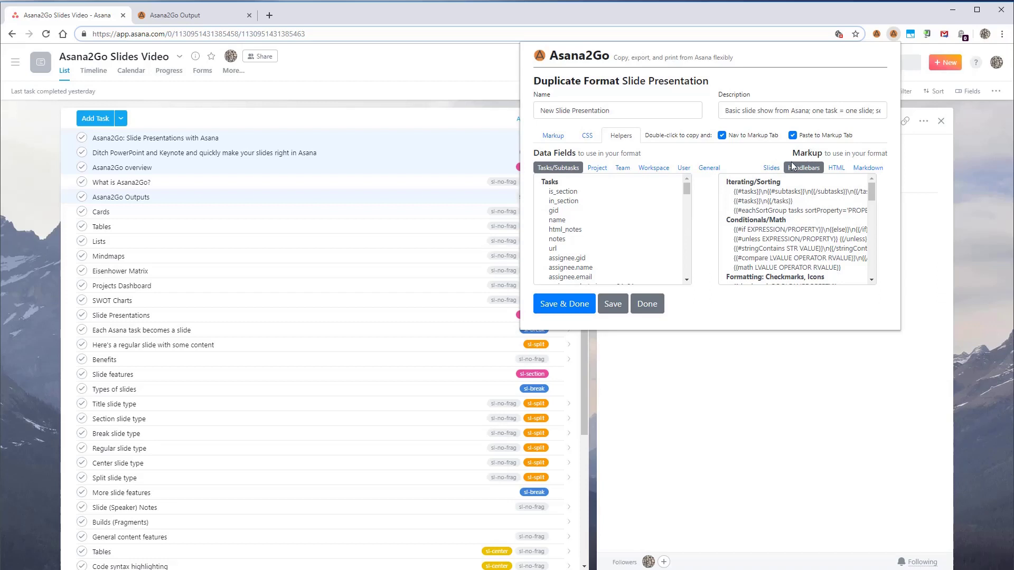
pyautogui.click(771, 167)
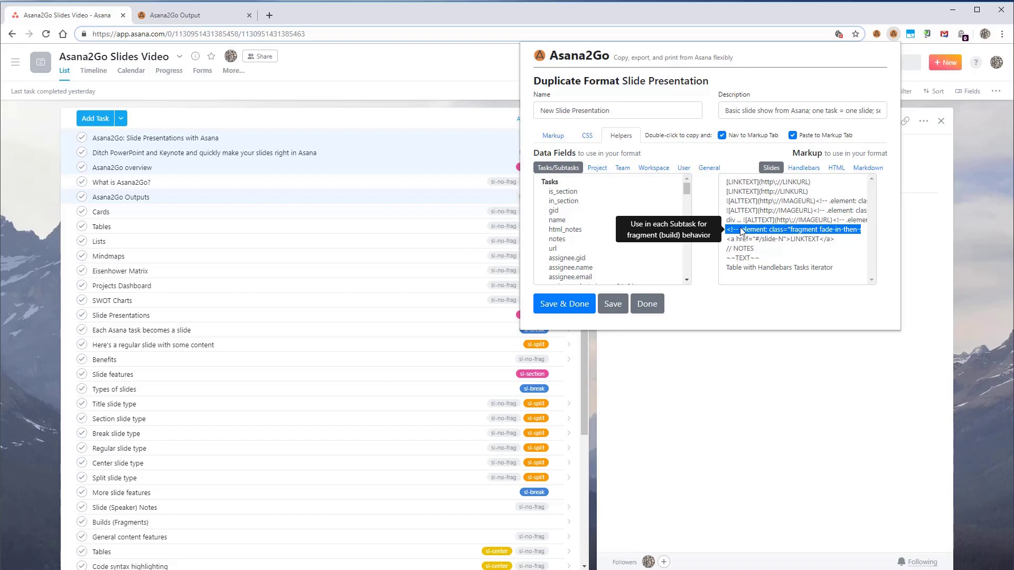
# Return to the deck and advance past Customize across all formats to Presentation styles, revealing all five bullets
pyautogui.hotkey('ctrl', 'Tab')
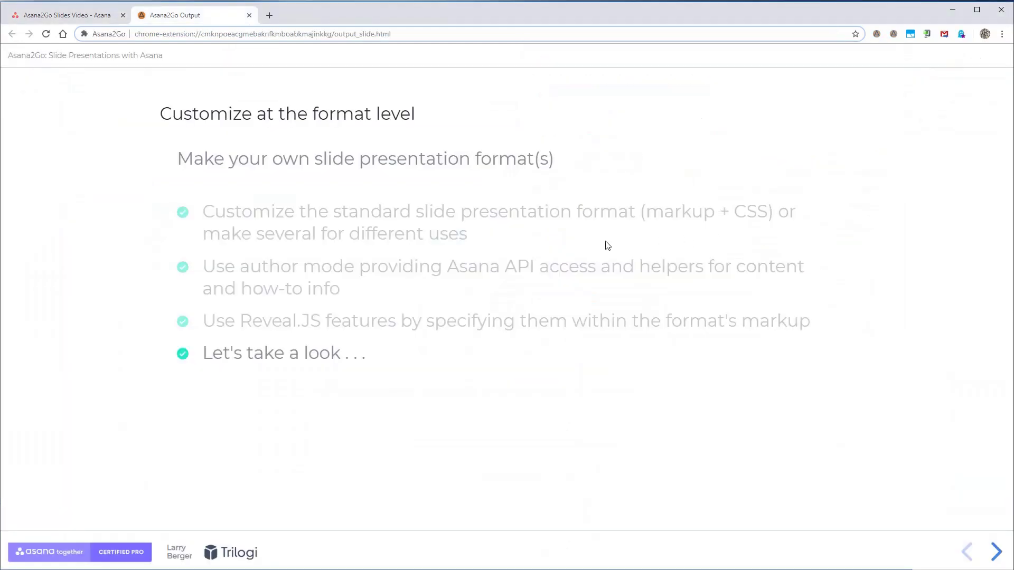
pyautogui.press('Right')
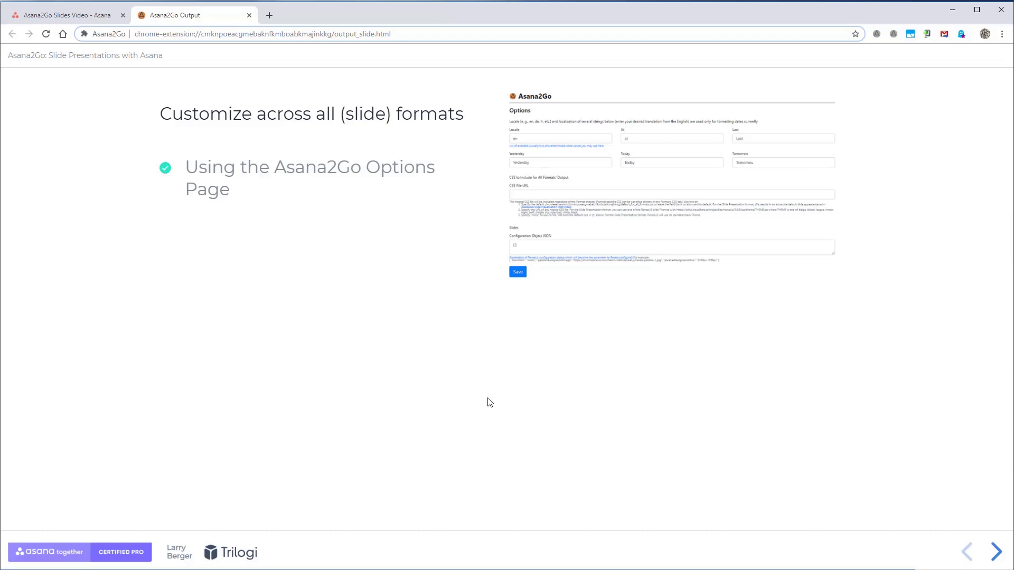
pyautogui.press('Right')
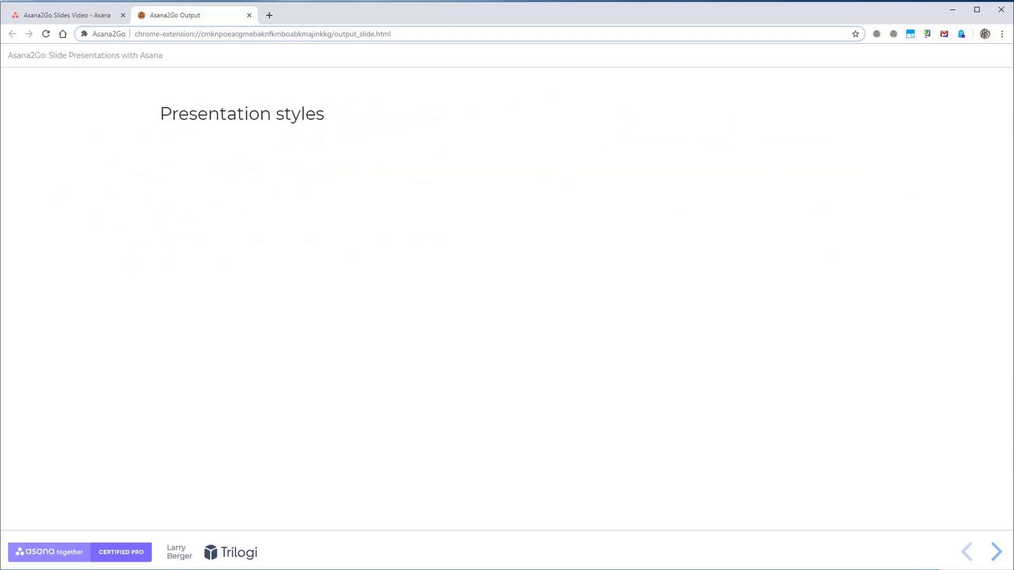
pyautogui.press('Right')
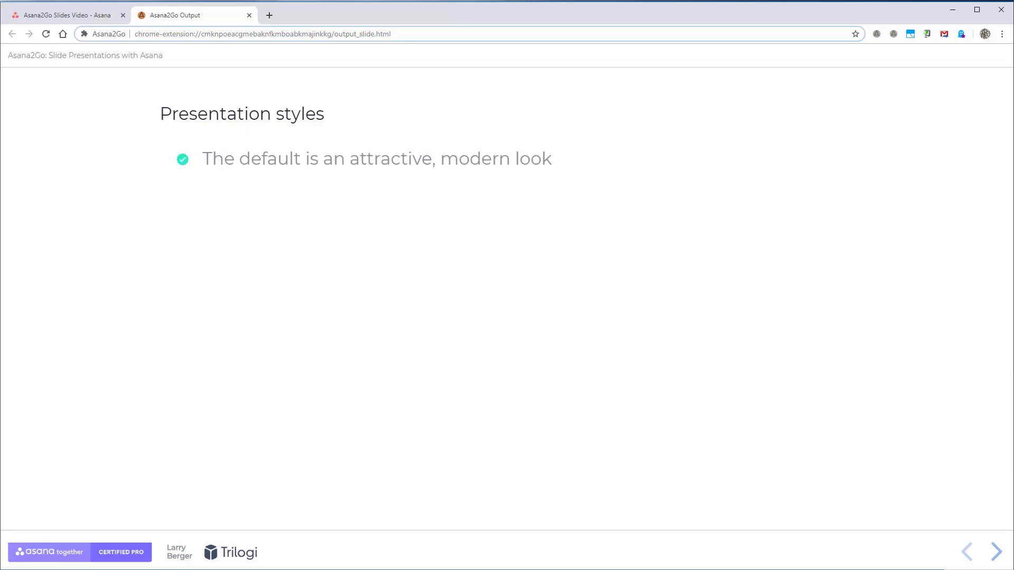
pyautogui.press('Right')
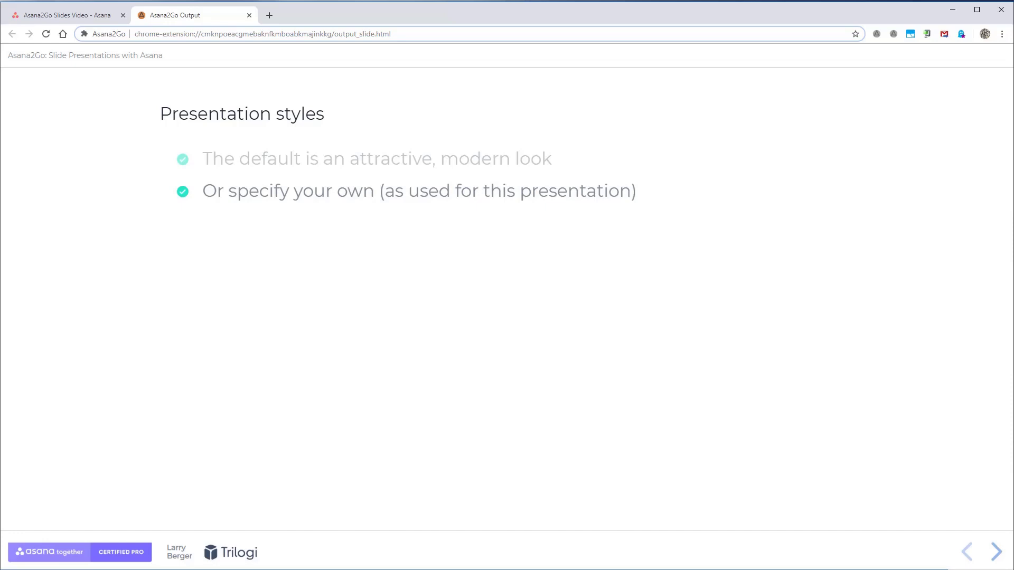
pyautogui.press('Right')
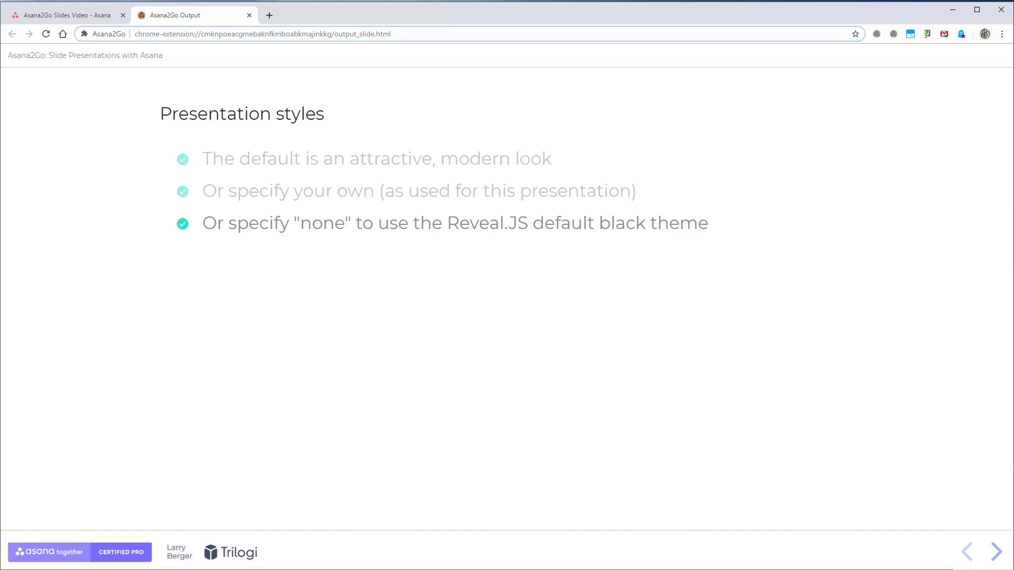
pyautogui.press('Right')
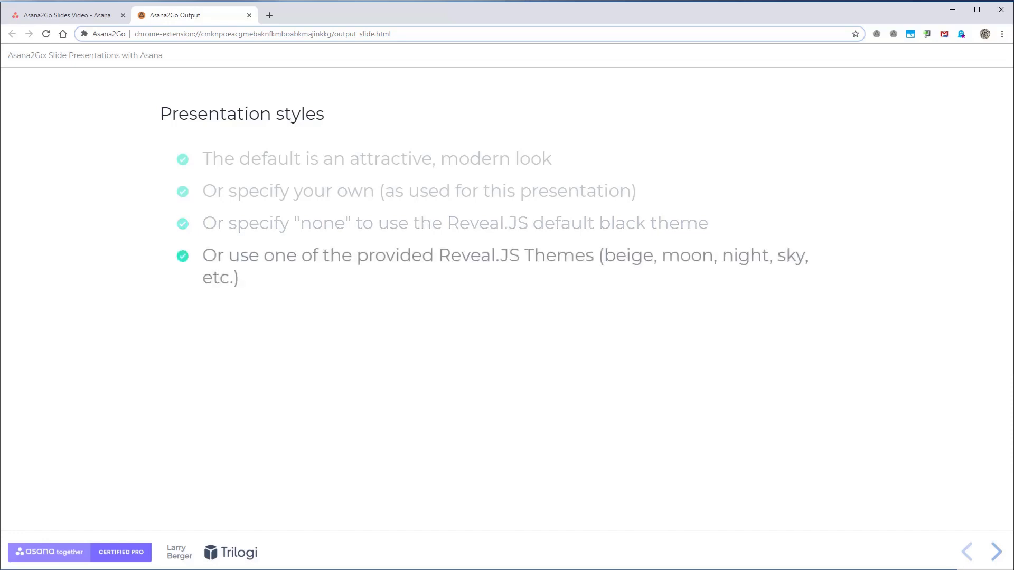
pyautogui.press('Right')
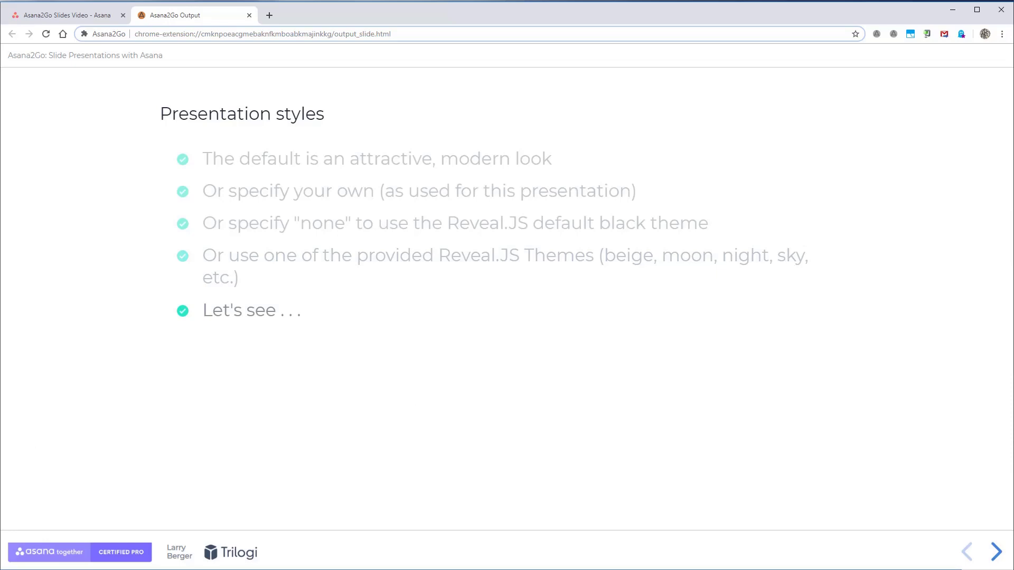
# Clear the CSS File URL on Asana2Go's Options page and save
pyautogui.hotkey('ctrl', '1')
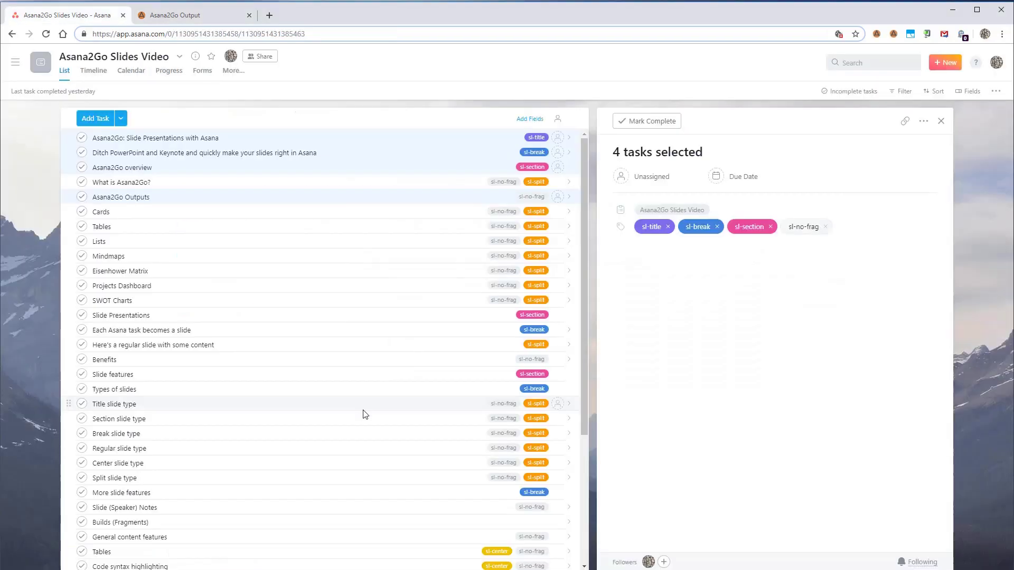
pyautogui.rightClick(893, 33)
pyautogui.click(912, 81)
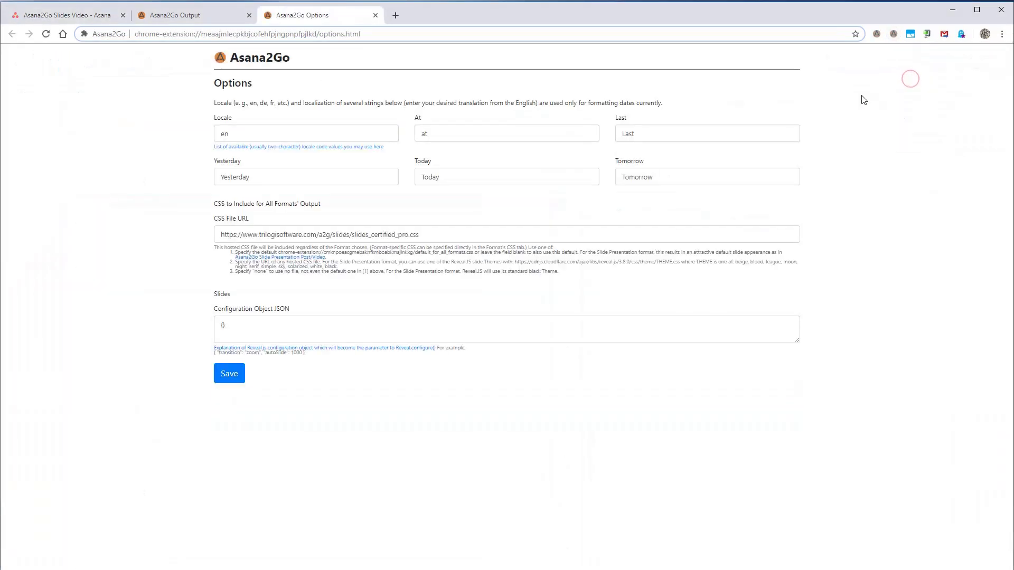
pyautogui.click(430, 236)
pyautogui.hotkey('ctrl', 'a')
pyautogui.press('BackSpace')
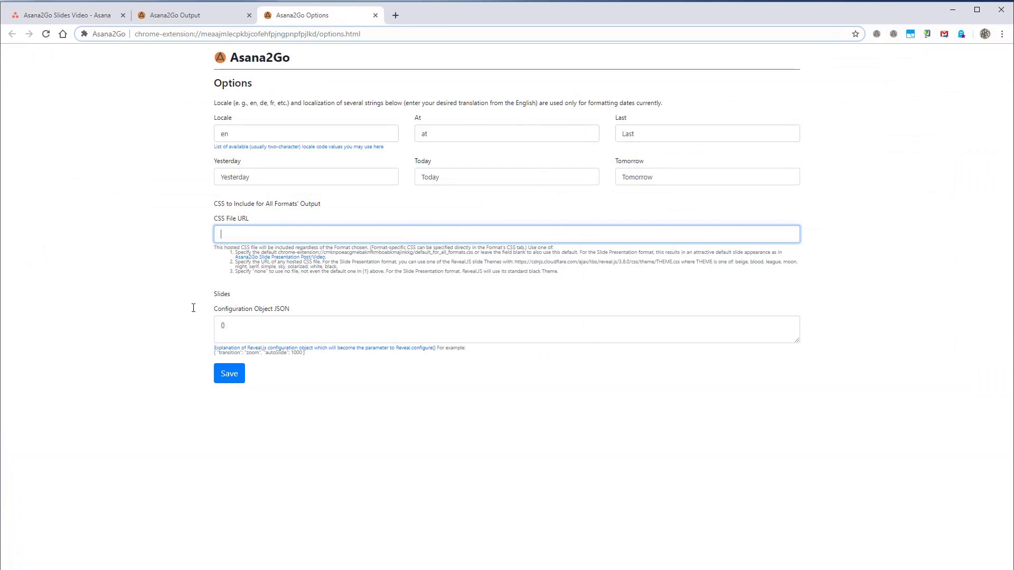
pyautogui.click(228, 373)
# Regenerate the selected tasks' slide deck with View + Copy and advance to 'Asana2Go Outputs'
pyautogui.click(74, 16)
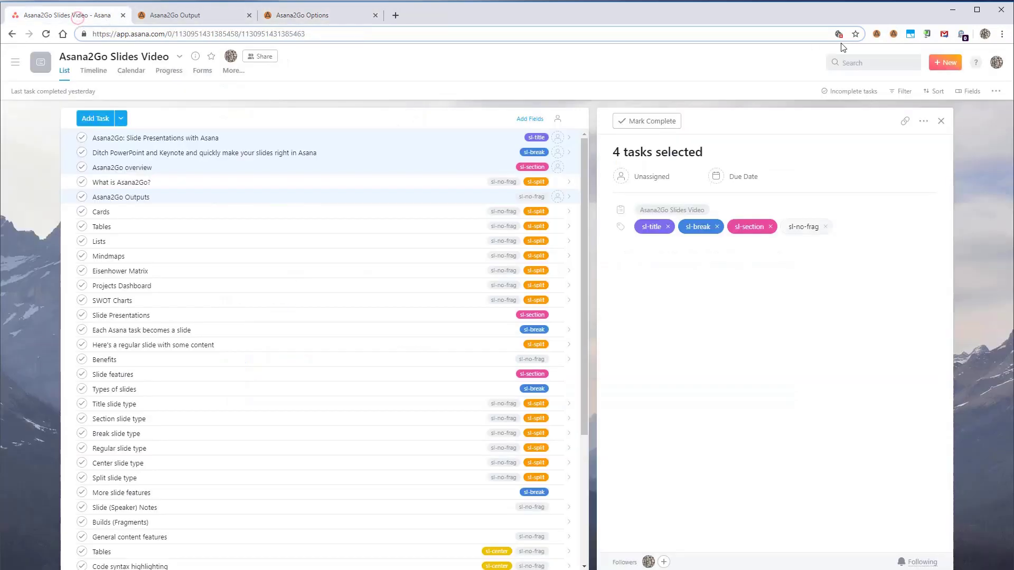
pyautogui.click(893, 34)
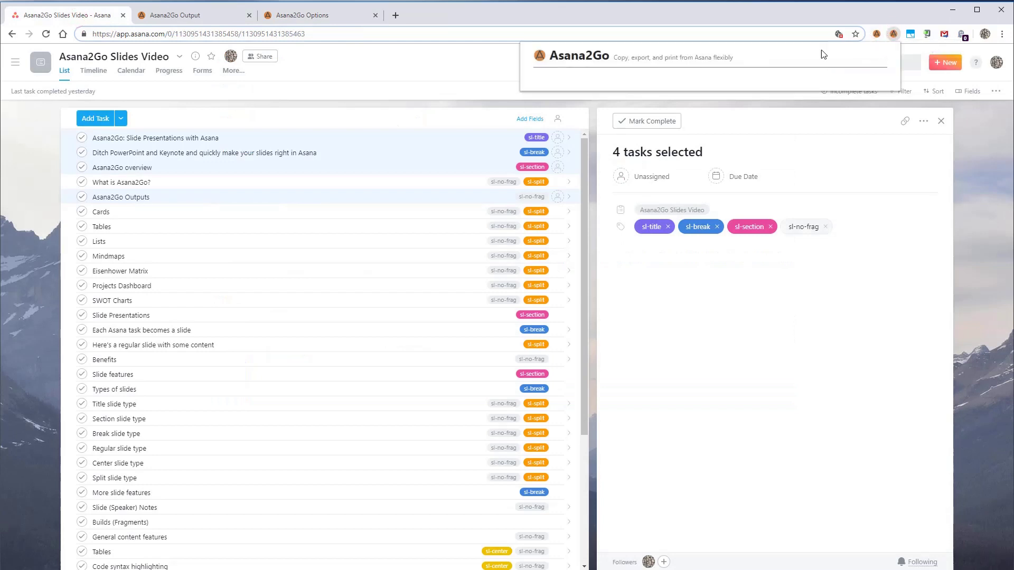
pyautogui.click(605, 170)
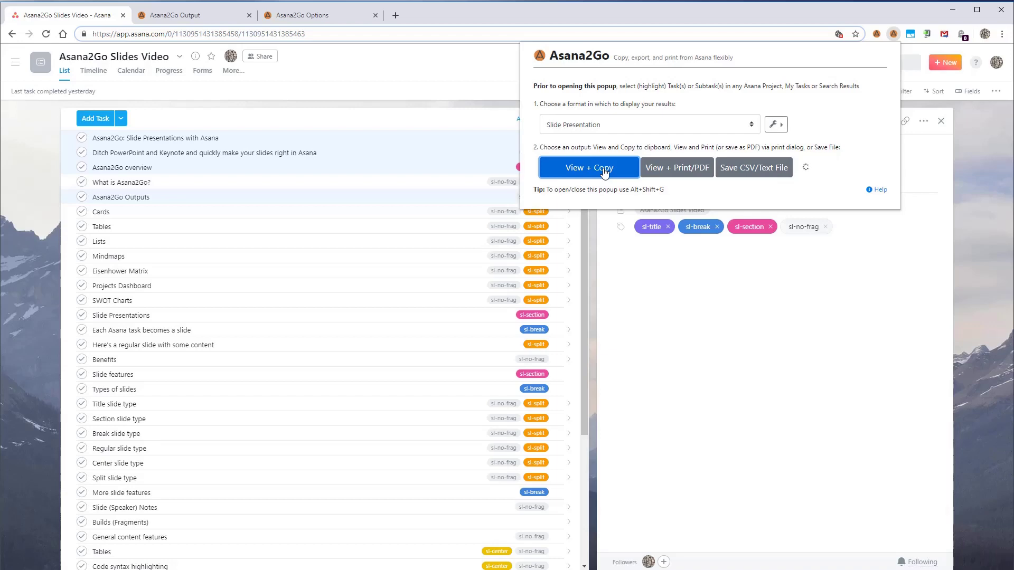
pyautogui.press('Right')
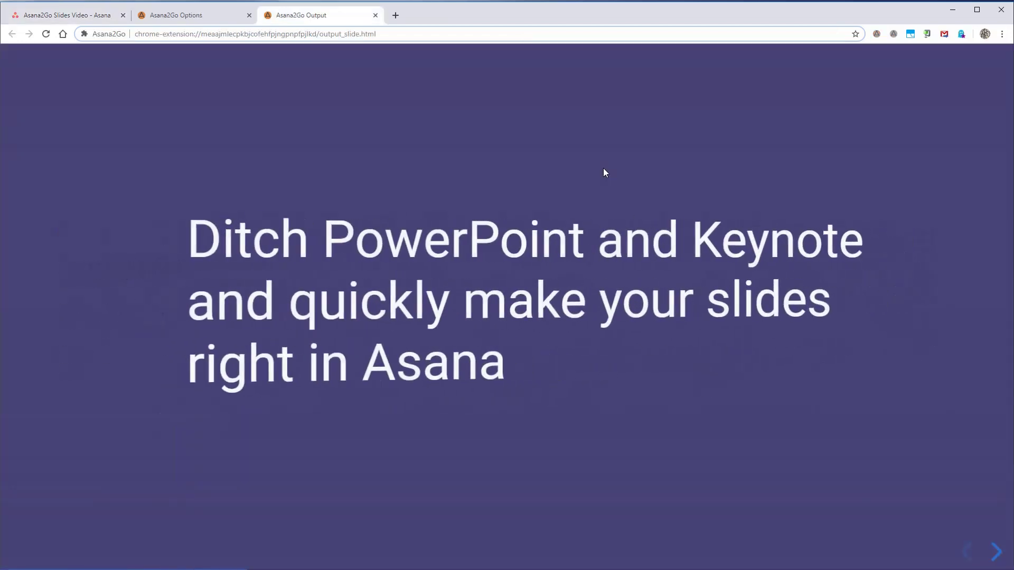
pyautogui.press('Right')
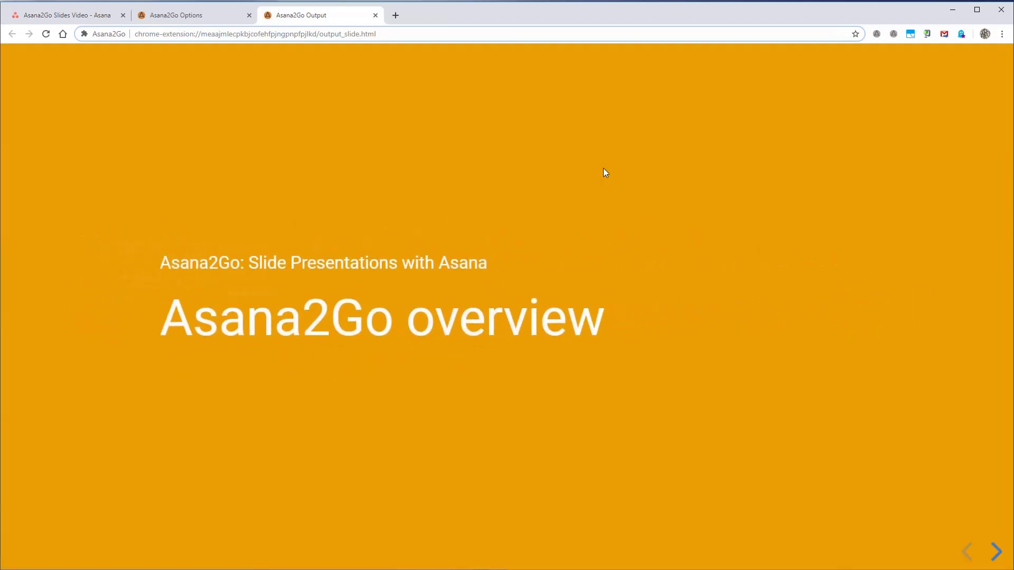
pyautogui.press('Right')
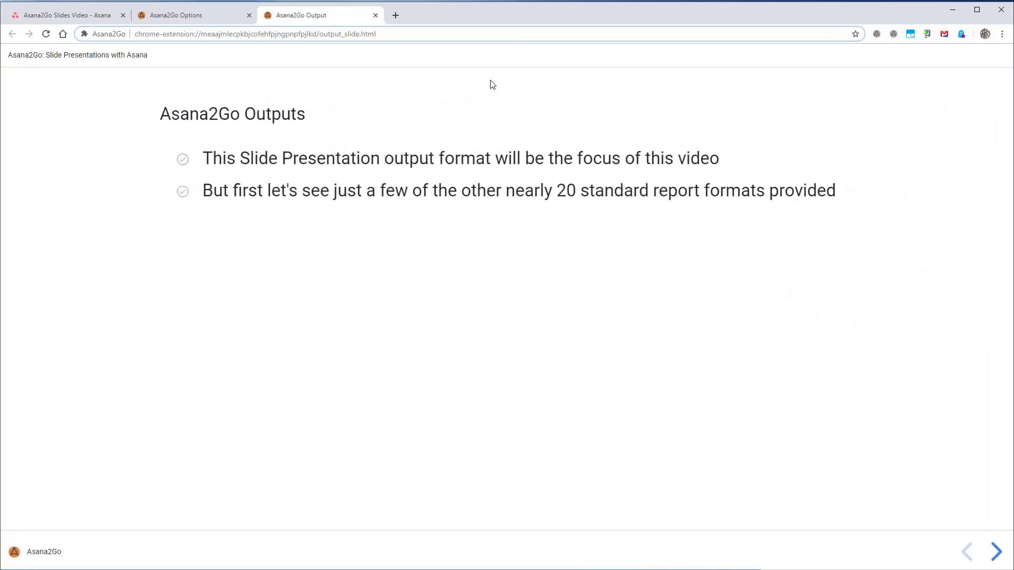
# Set the Asana2Go CSS File URL to 'none' and save the options
pyautogui.click(203, 8)
pyautogui.click(193, 14)
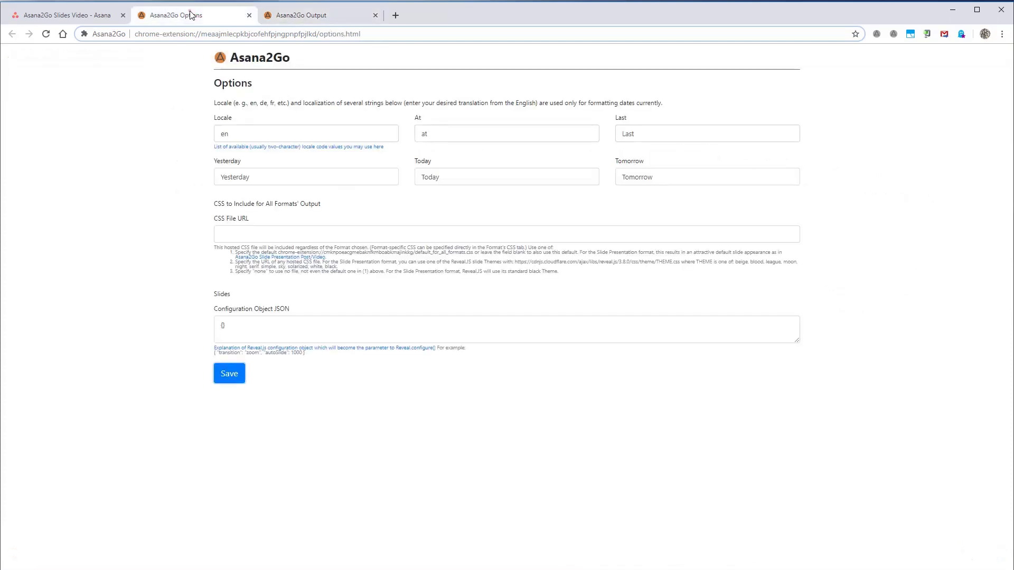
pyautogui.click(303, 241)
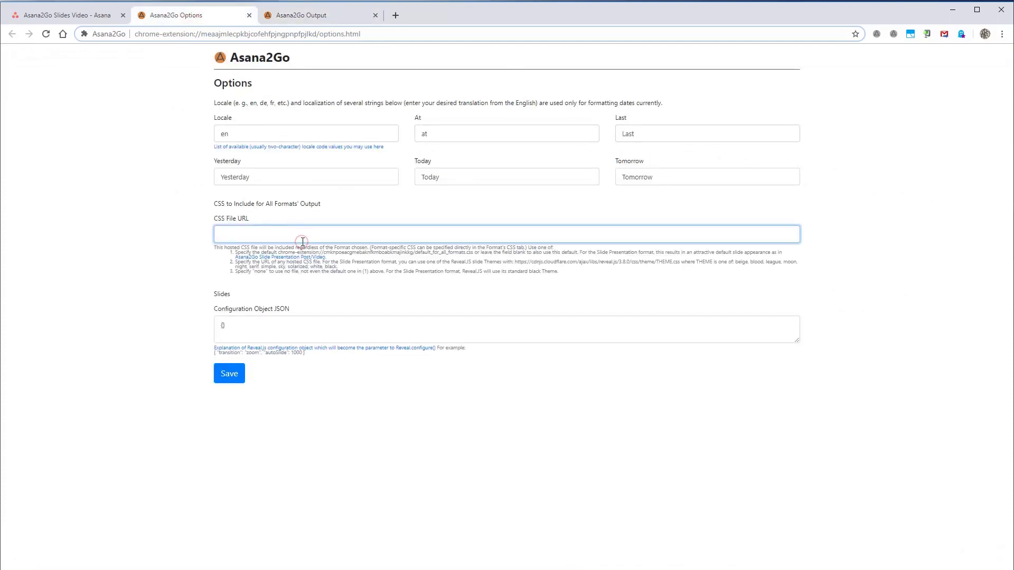
pyautogui.write('none')
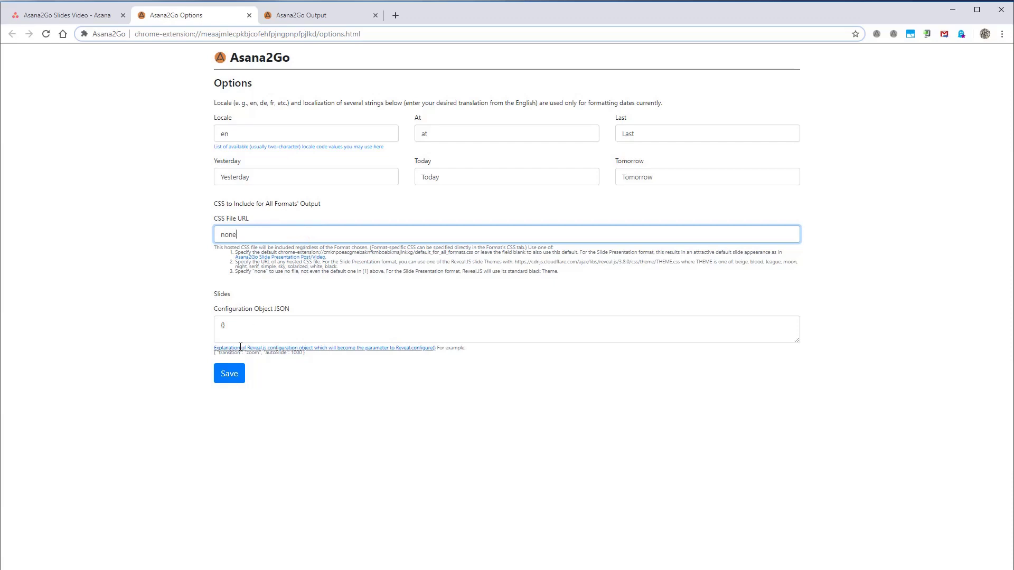
pyautogui.click(228, 373)
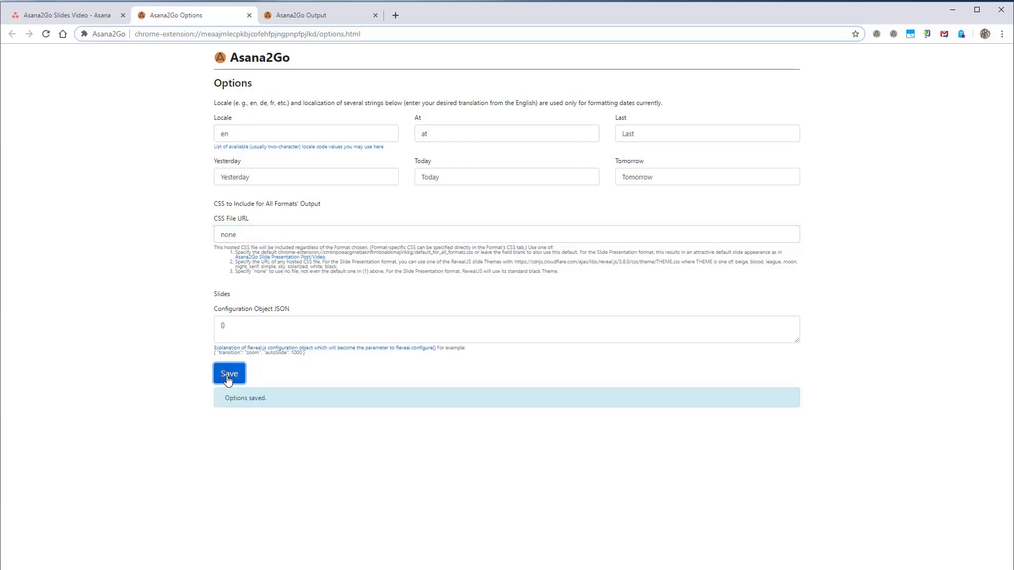
# Regenerate the slide deck from the Asana project with View + Copy, without custom CSS
pyautogui.click(62, 18)
pyautogui.click(895, 33)
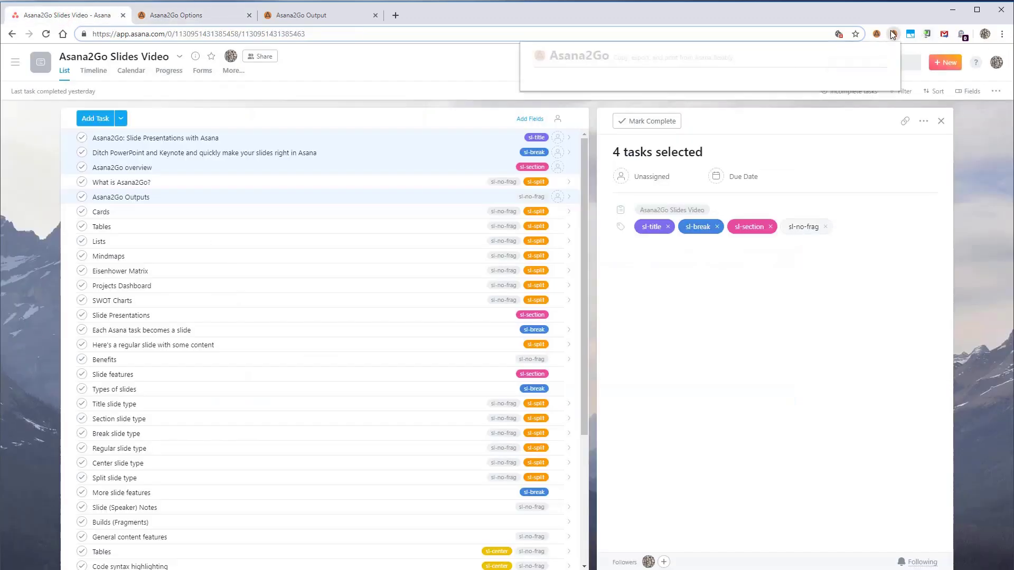
pyautogui.click(602, 170)
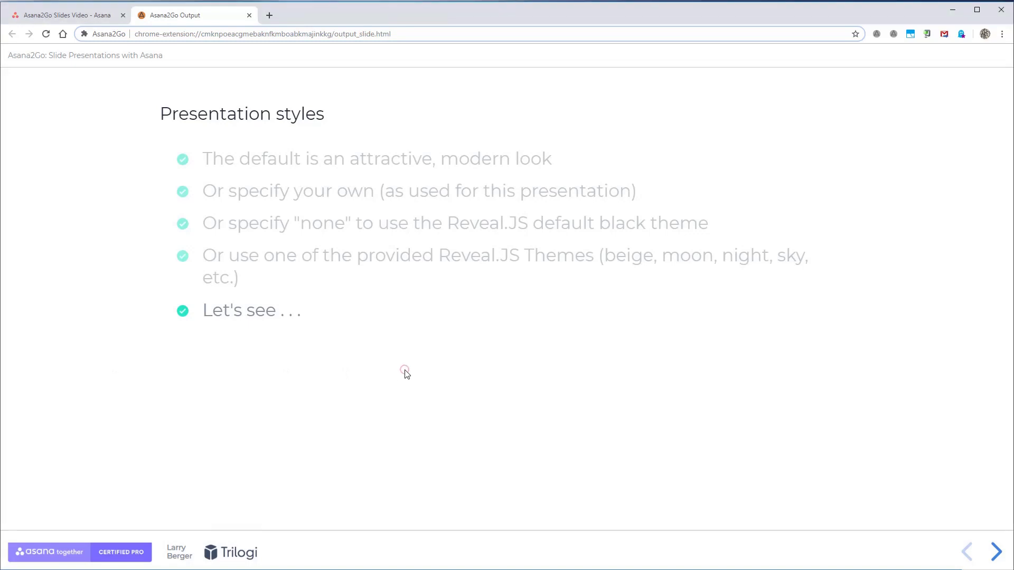
# Go to the 'Configurating with Reveal.JS' slide and reveal its bullets through 'Let's see . . .'
pyautogui.click(407, 374)
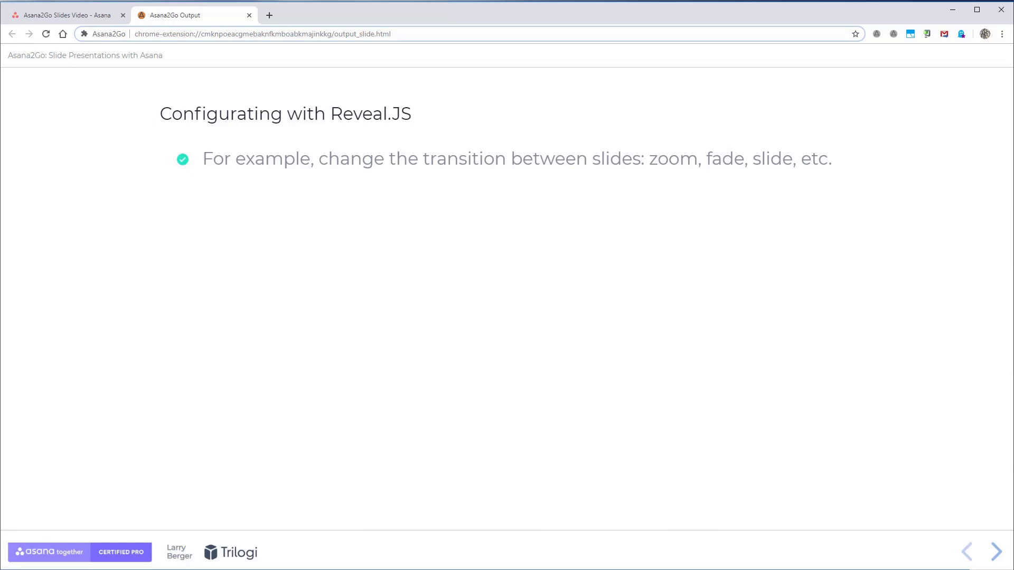
pyautogui.press('Right')
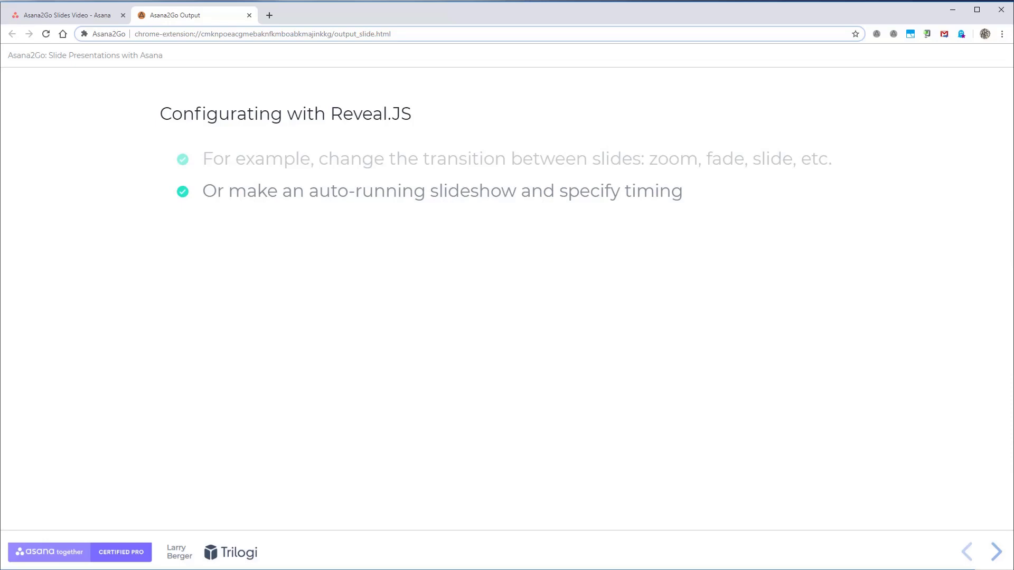
pyautogui.press('Right')
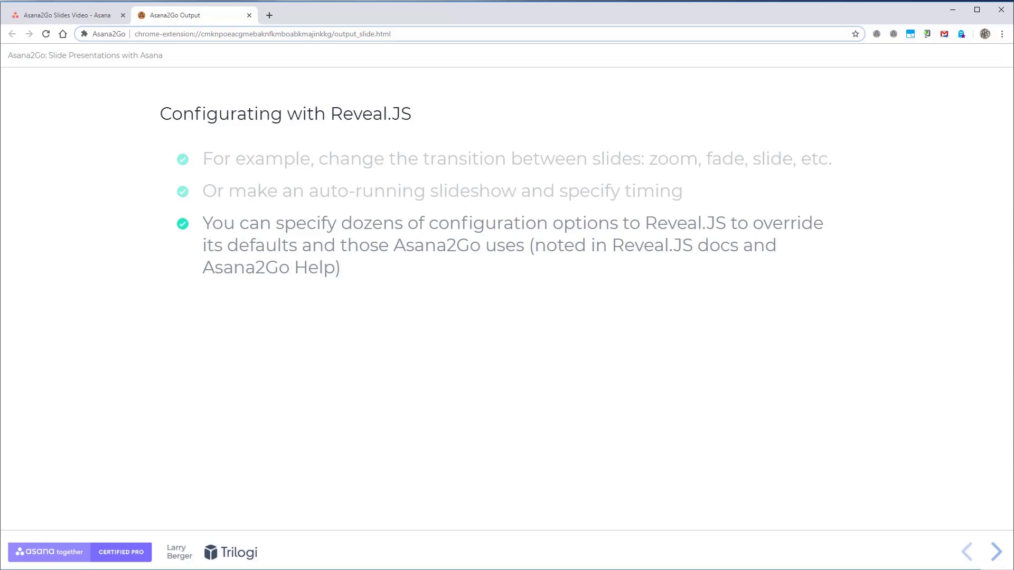
pyautogui.press('Right')
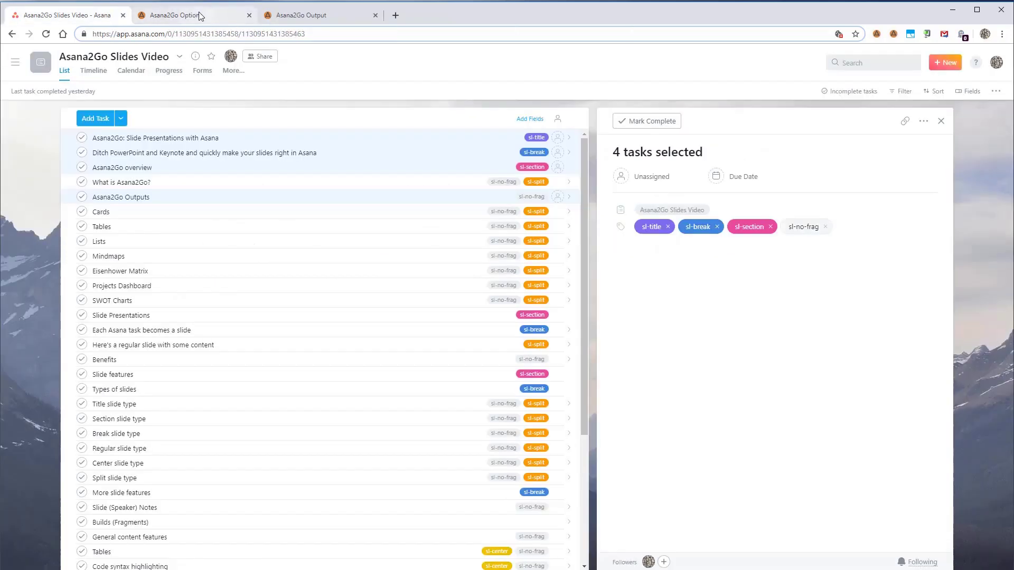
# Clear the 'none' value from the CSS File URL setting
pyautogui.click(196, 14)
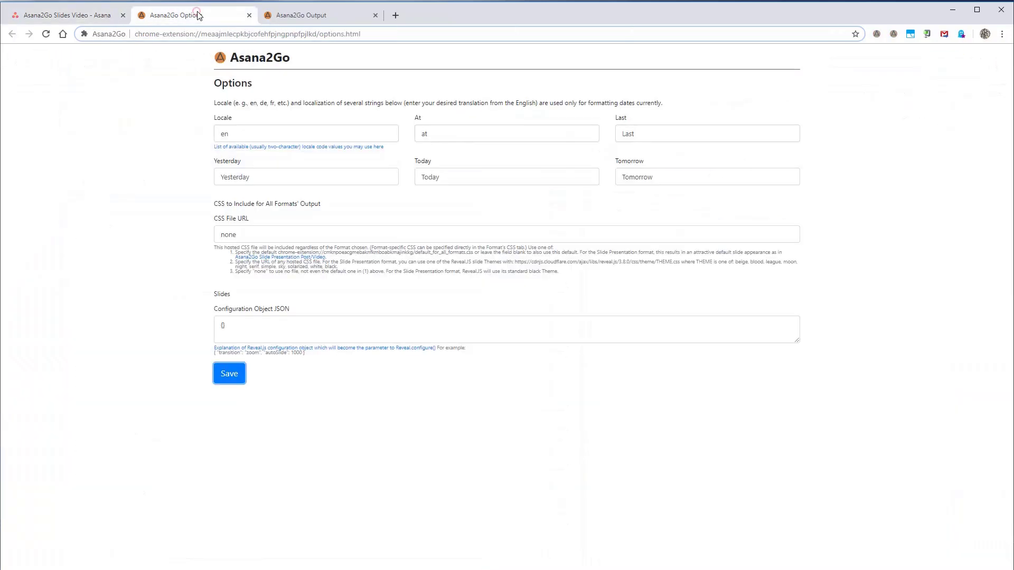
pyautogui.click(252, 233)
pyautogui.doubleClick(252, 233)
pyautogui.press('BackSpace')
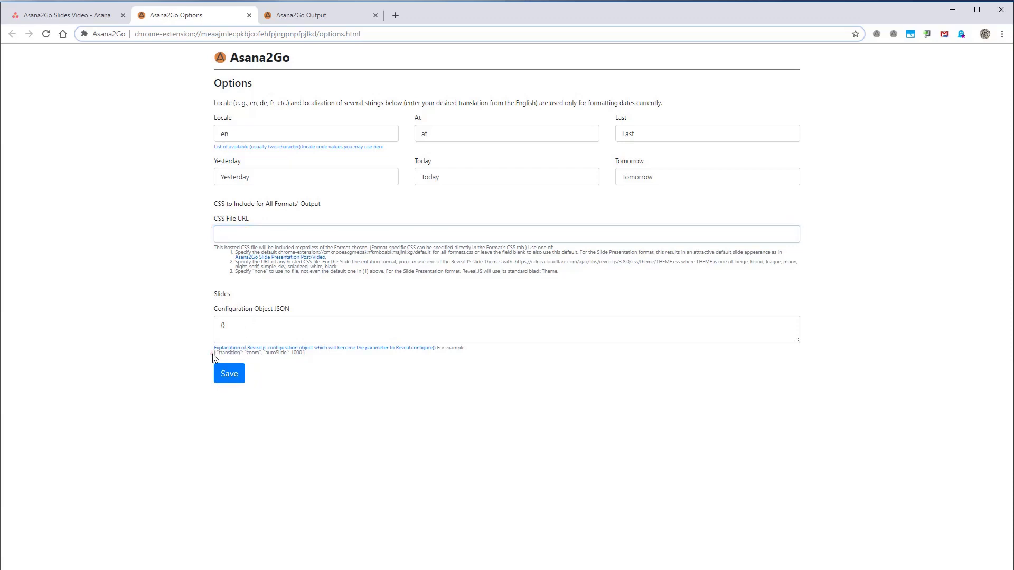
# Save { "transition": "zoom", "autoSlide": 1000 } as the Reveal.js configuration and bring up the Asana2Go export popup
pyautogui.moveTo(209, 355); pyautogui.dragTo(313, 364)
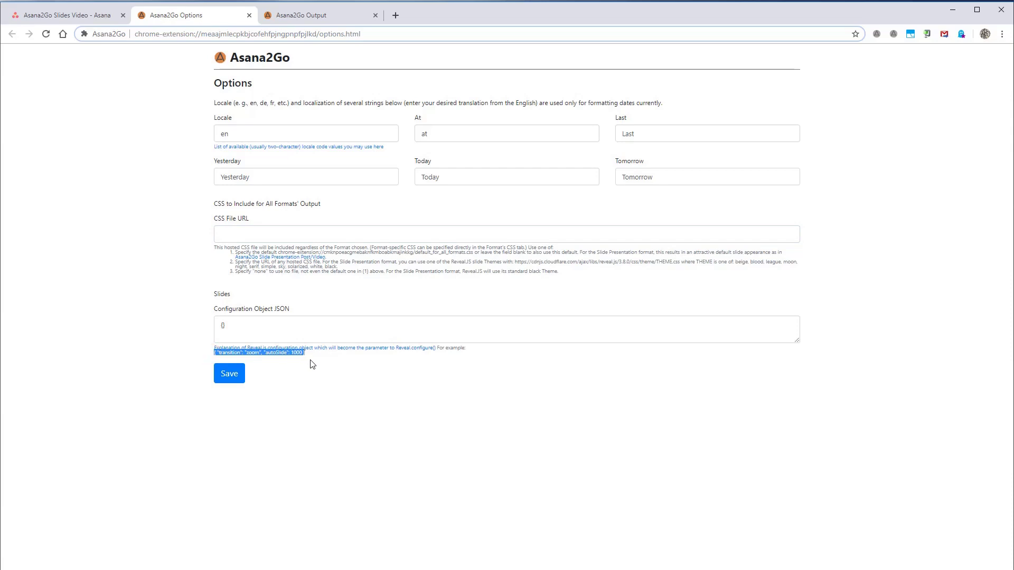
pyautogui.click(264, 328)
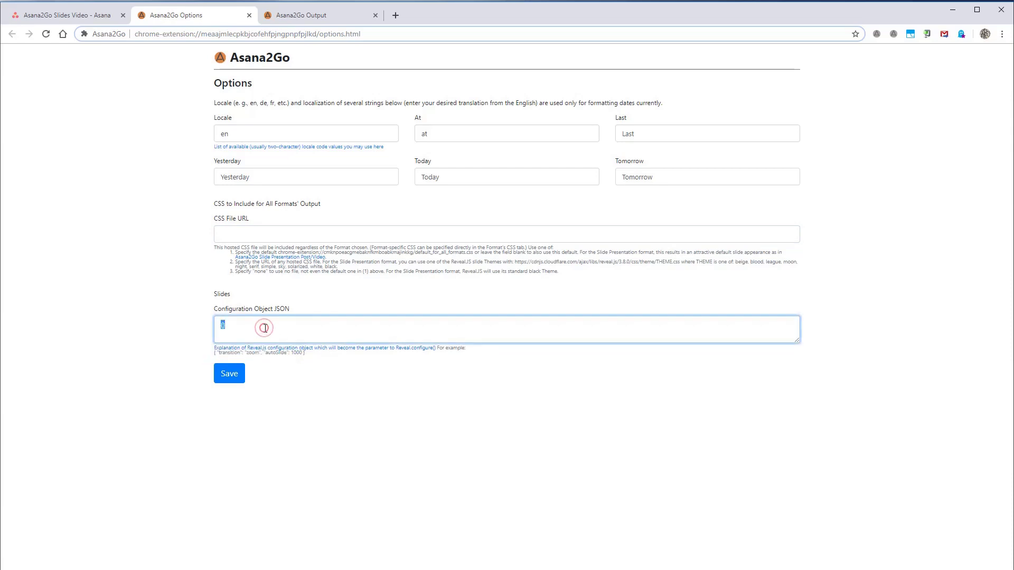
pyautogui.hotkey('ctrl', 'v')
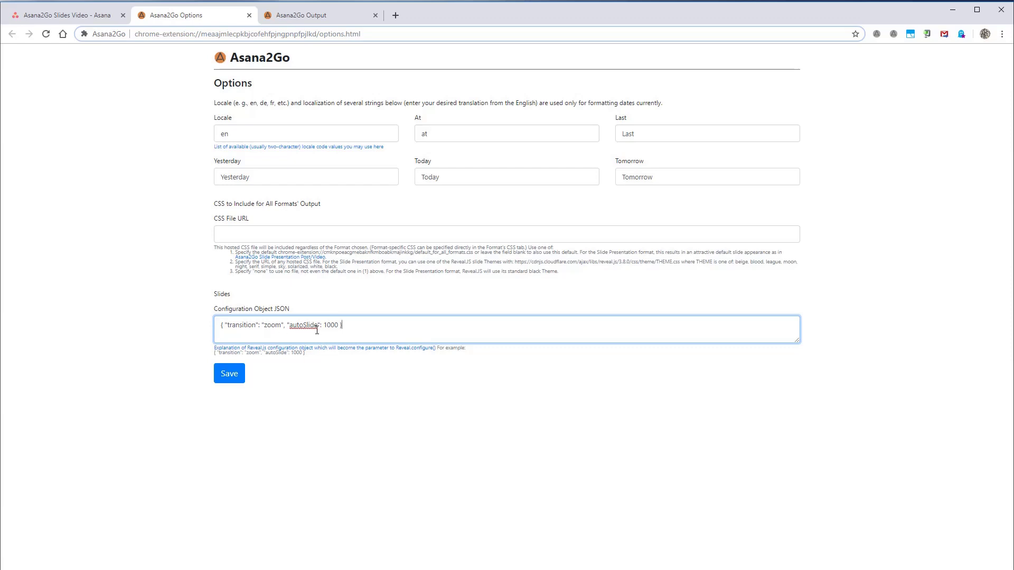
pyautogui.click(227, 374)
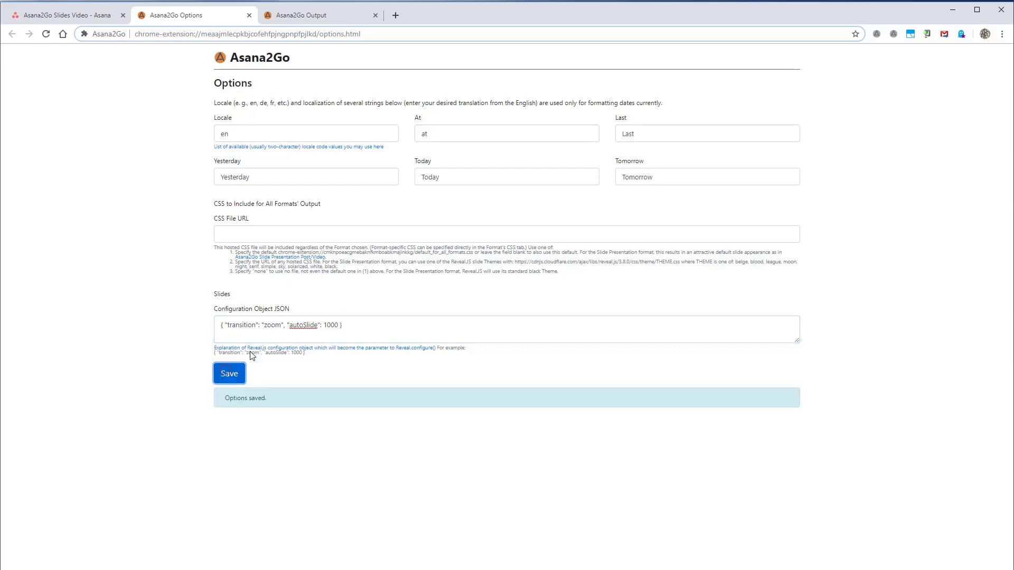
pyautogui.click(95, 16)
pyautogui.click(893, 33)
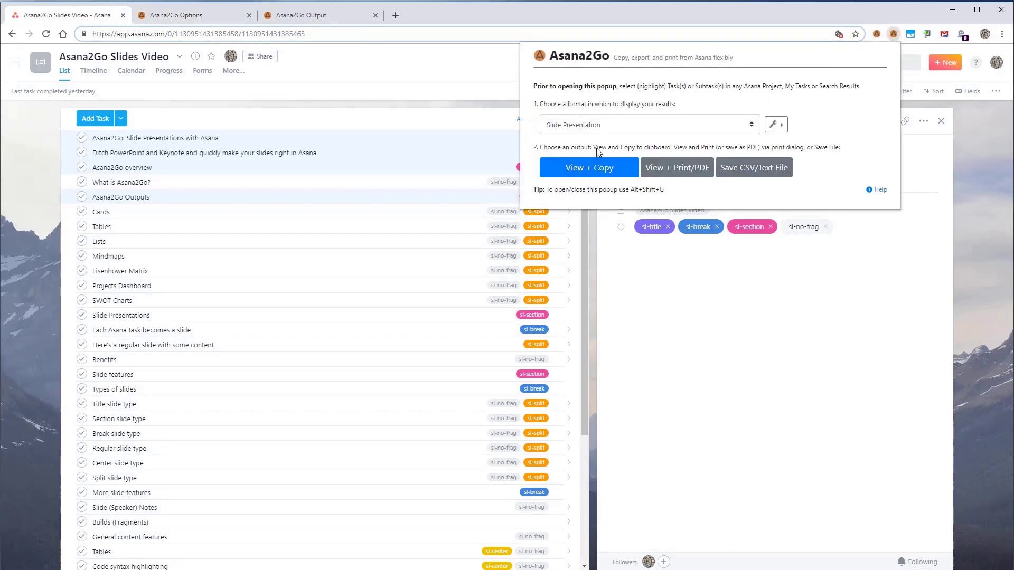
# Regenerate the deck with zoom/autoSlide settings, auto-play it, and pause on 'Asana2Go Outputs'
pyautogui.click(595, 167)
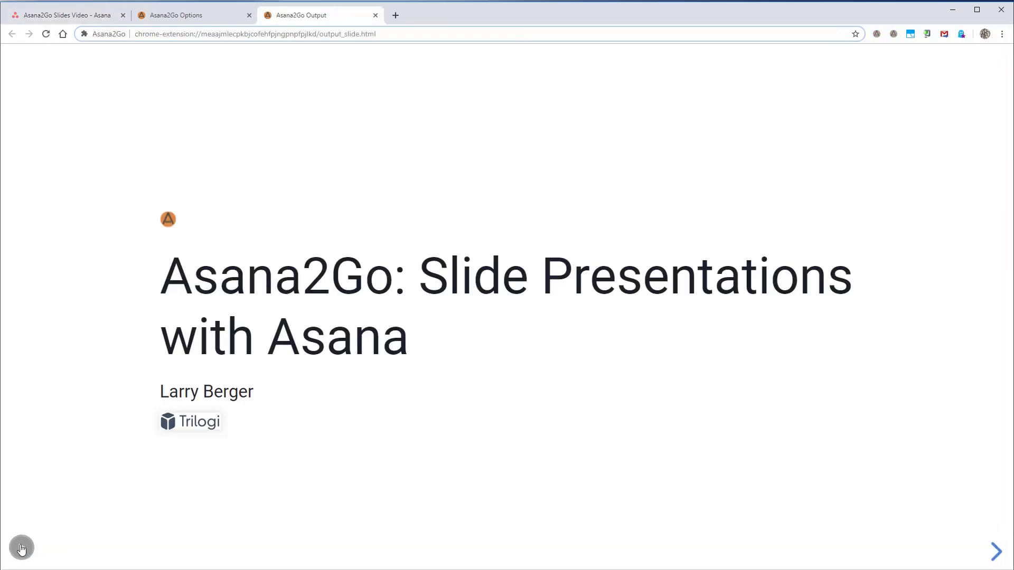
pyautogui.click(22, 548)
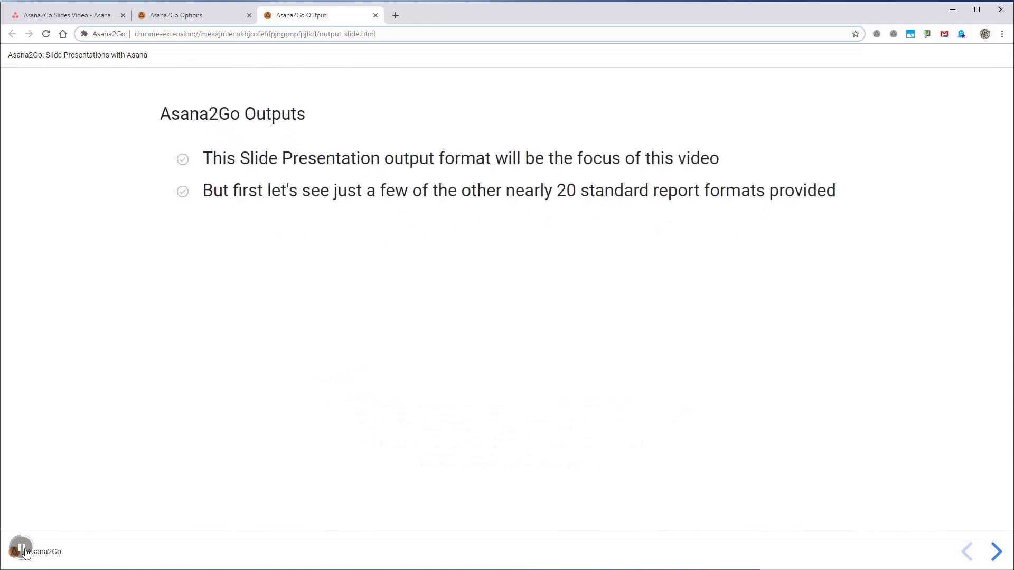
pyautogui.click(24, 549)
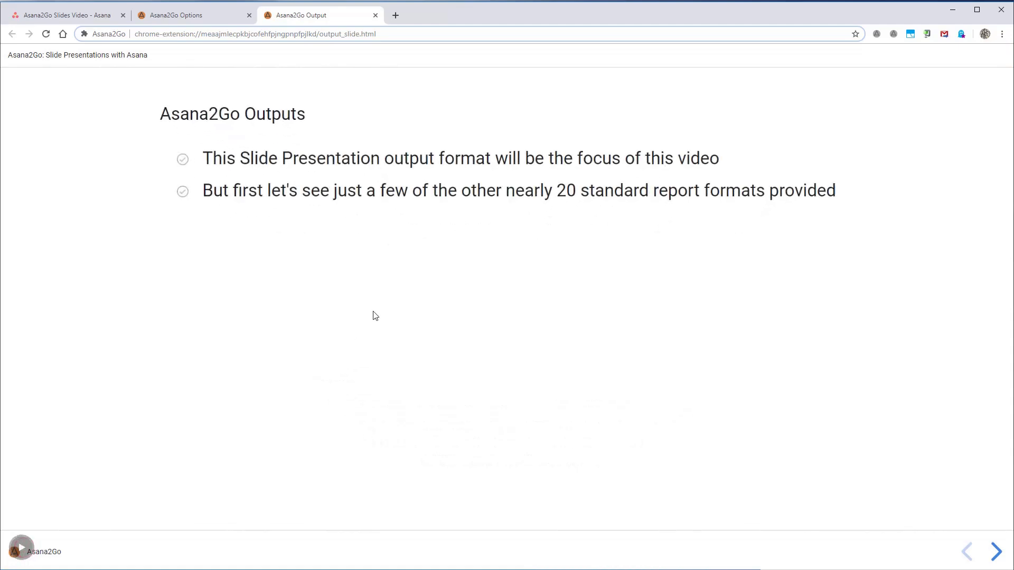